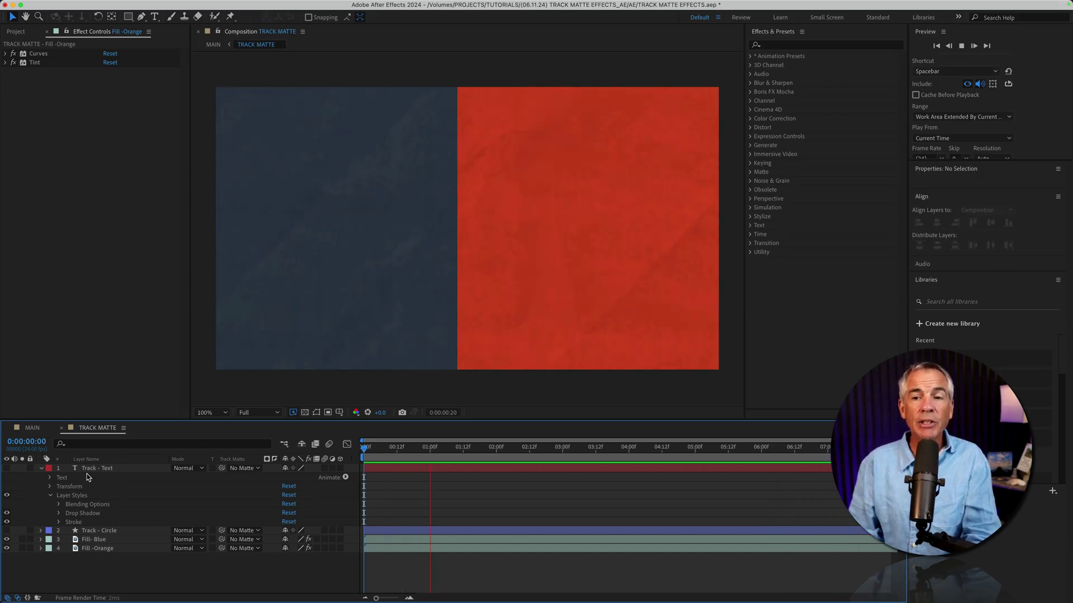
- Make the Track - Text (MIKE) layer visible and selected, with the Layer menu open
click(7, 468)
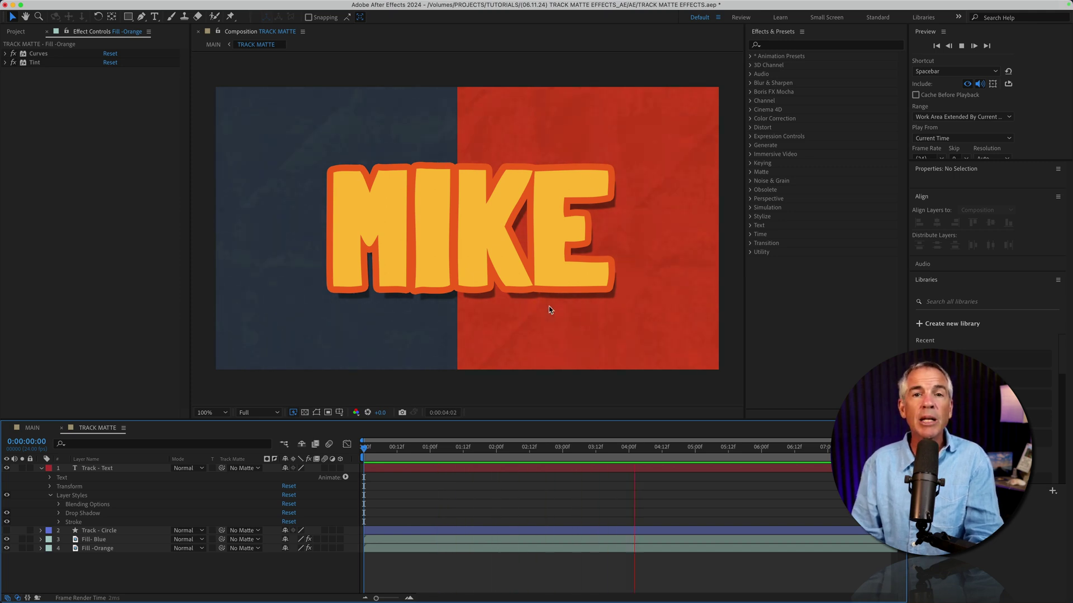
click(545, 289)
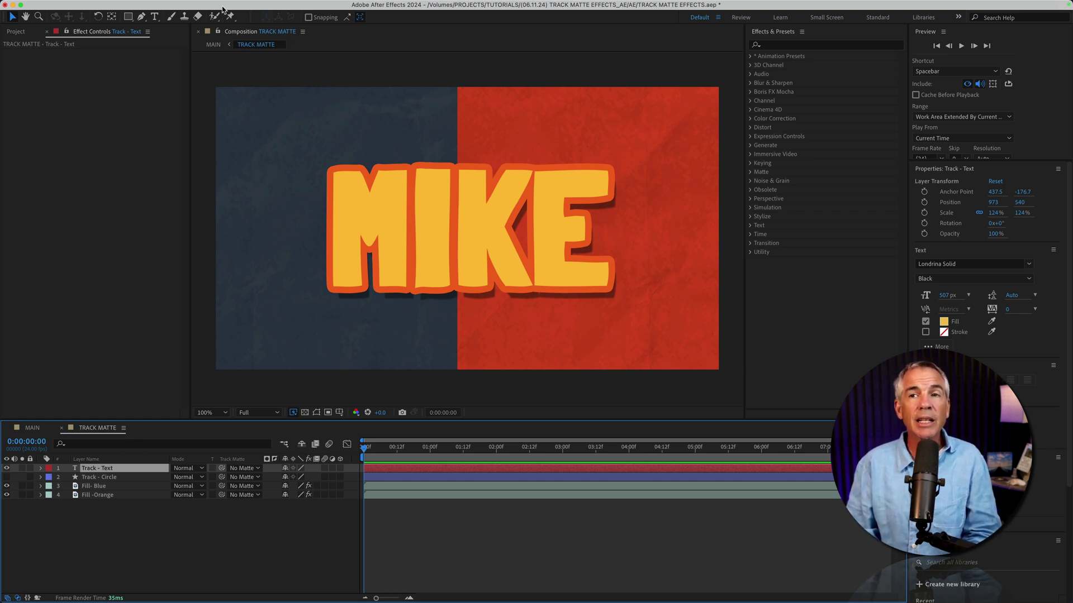
click(190, 6)
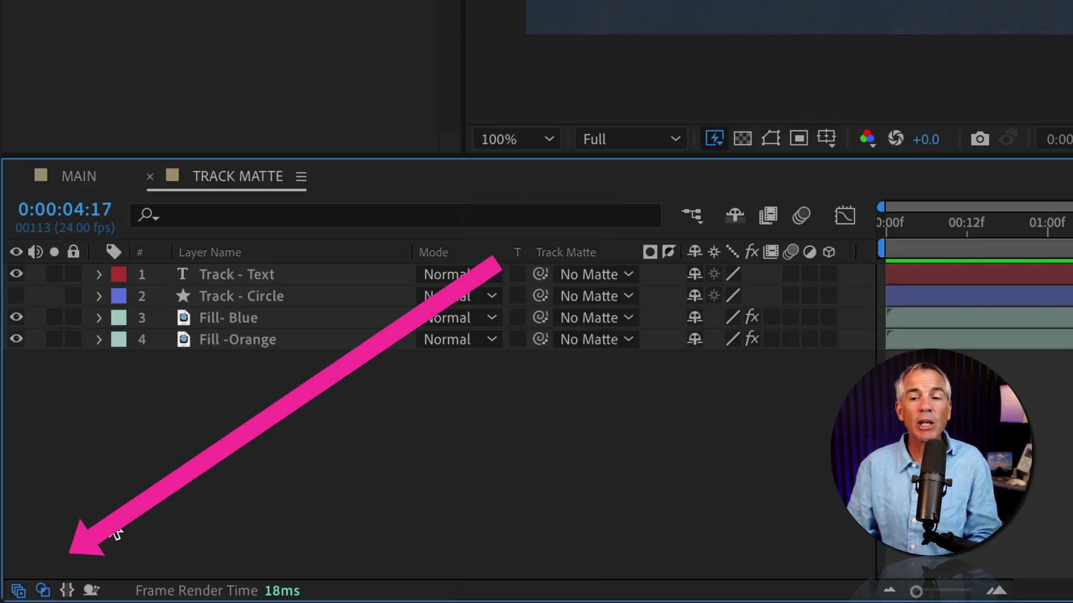
- Toggle the Transfer Controls pane and bring up, then dismiss, the layer-list column choices
click(40, 592)
click(40, 591)
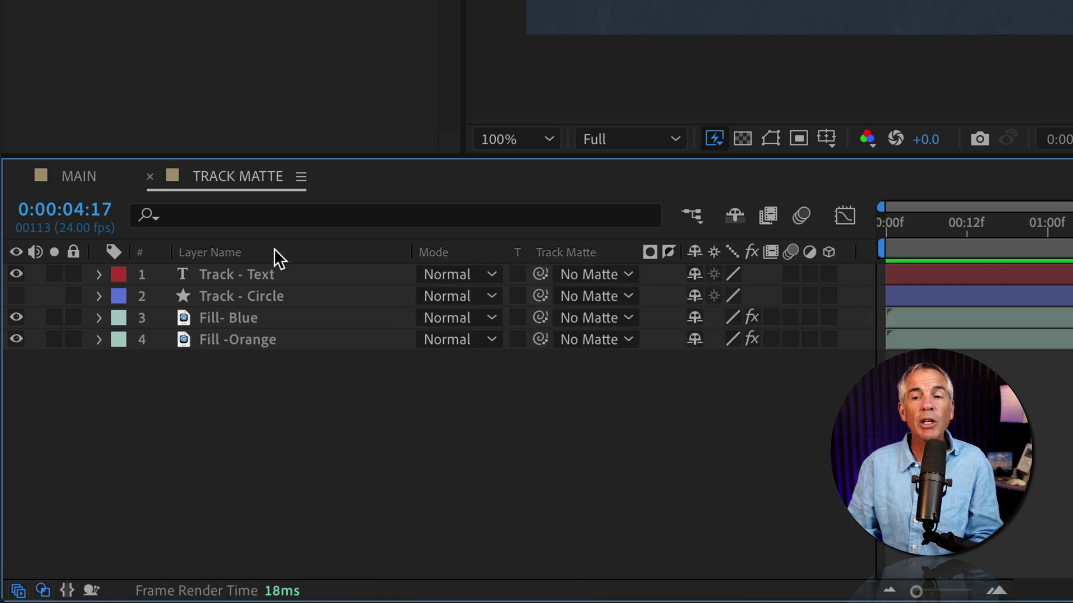
right_click(275, 251)
mouse_move(370, 343)
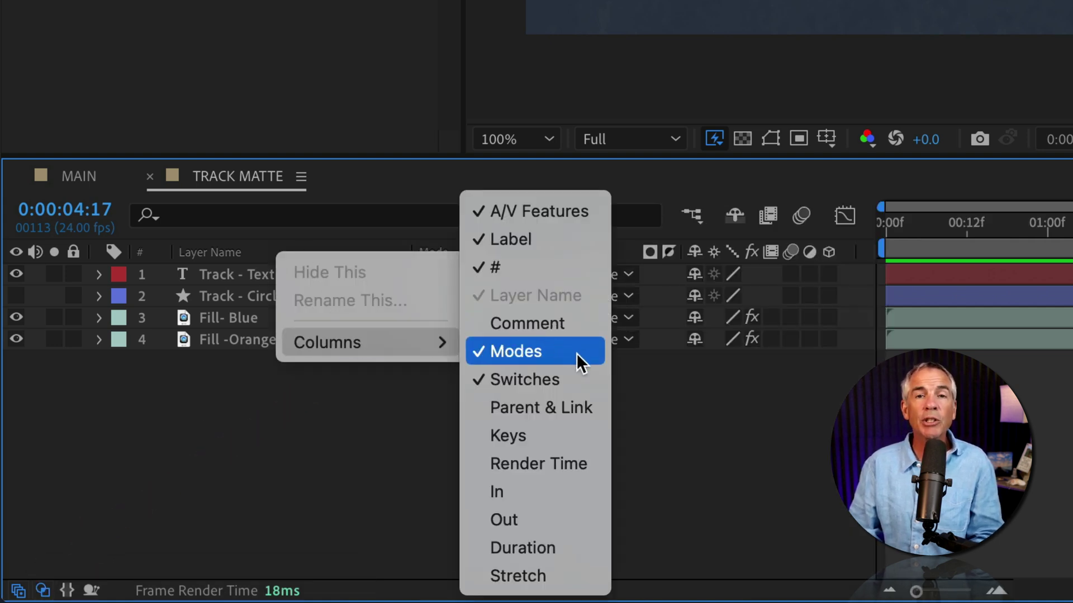
key(Escape)
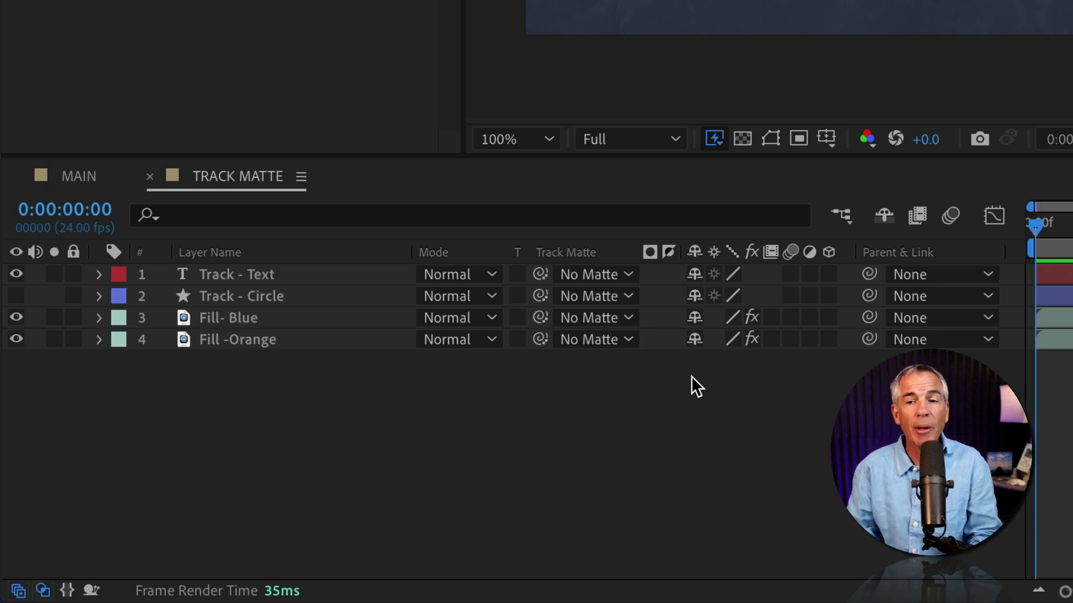
- Select Fill- Blue and Fill -Orange and look through their Track Matte choices
click(433, 393)
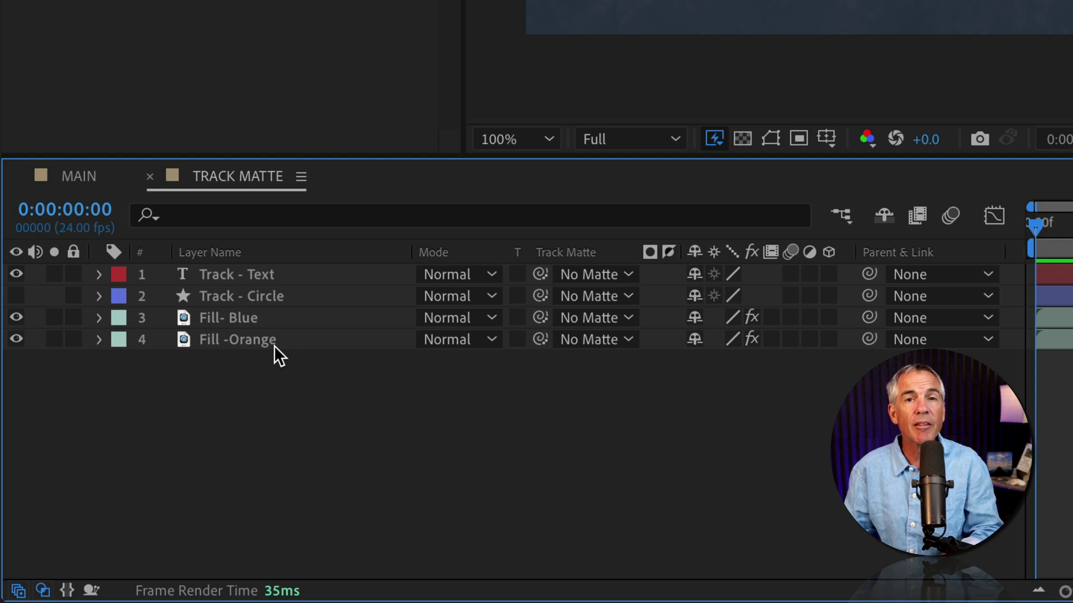
drag(221, 384, 233, 314)
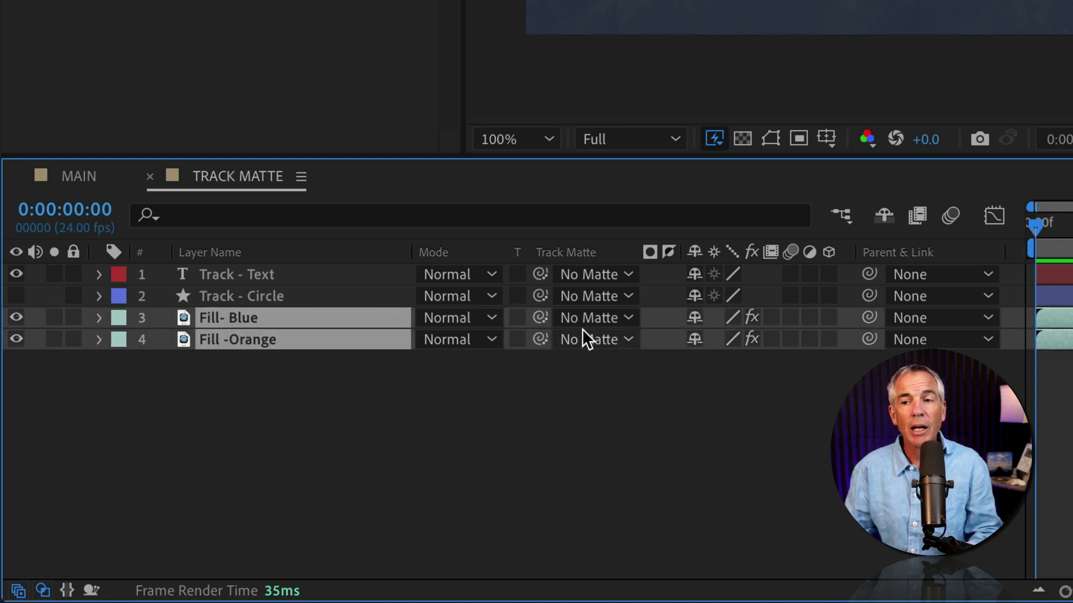
click(612, 335)
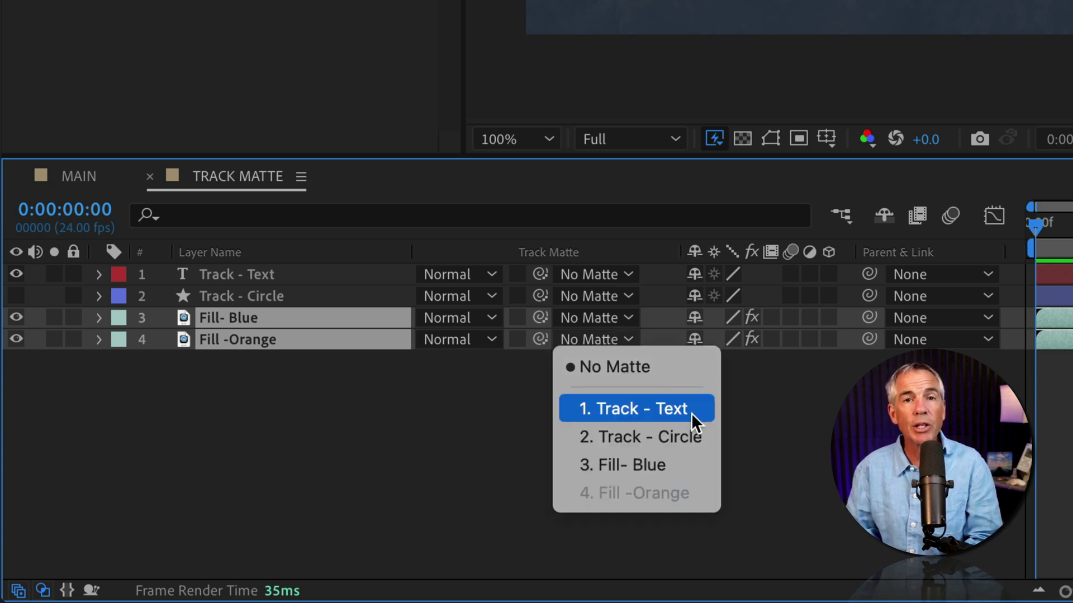
click(542, 369)
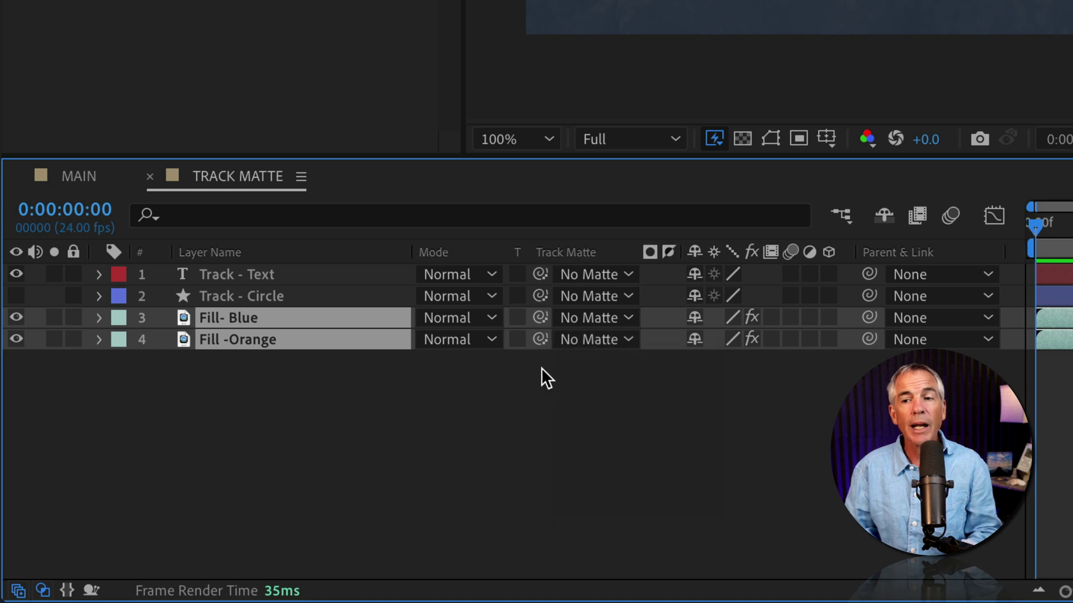
click(616, 339)
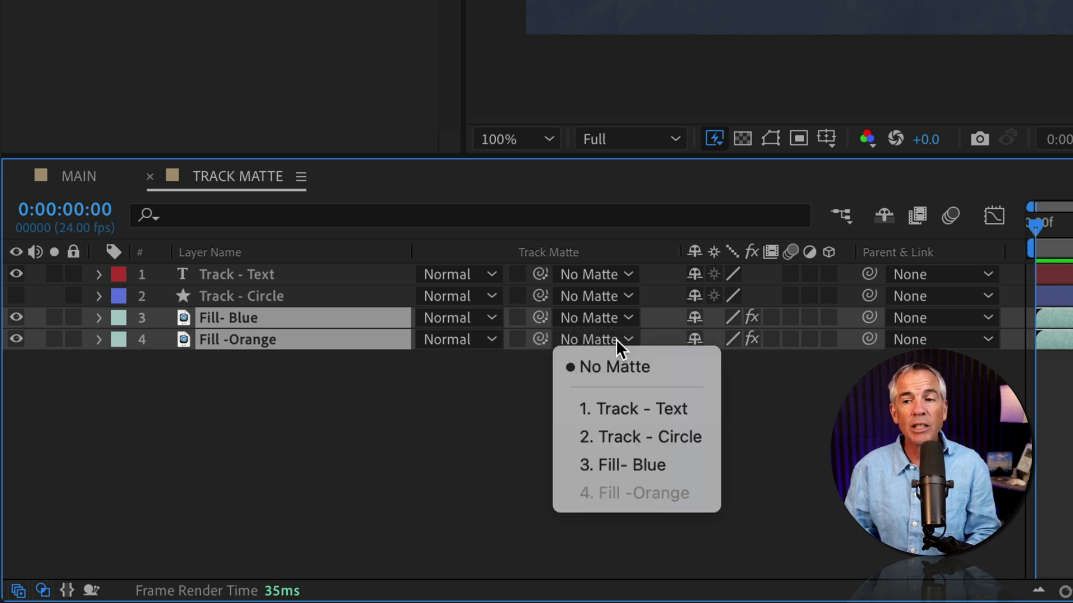
click(528, 365)
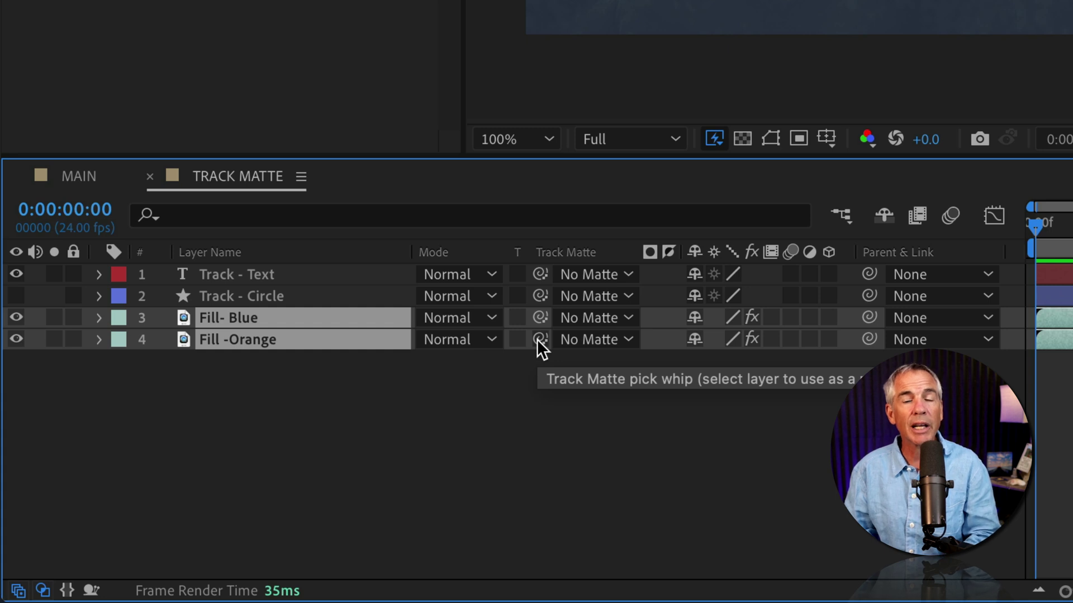
- Reselect both fill layers and pick-whip their matte to the Track - Text layer
click(277, 405)
drag(278, 406, 236, 321)
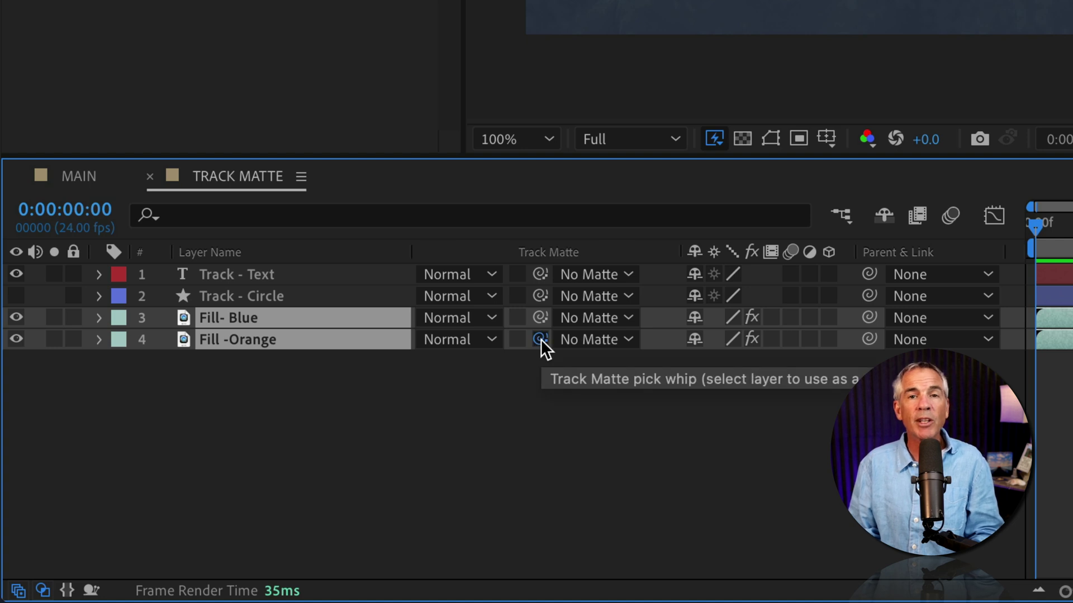
drag(541, 340, 331, 283)
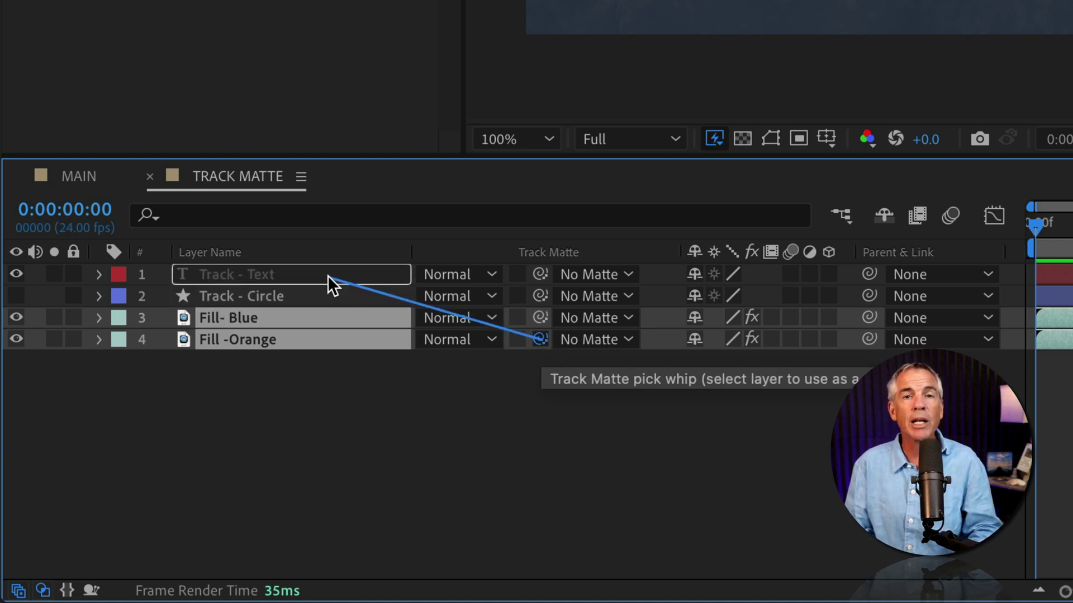
drag(330, 279, 306, 279)
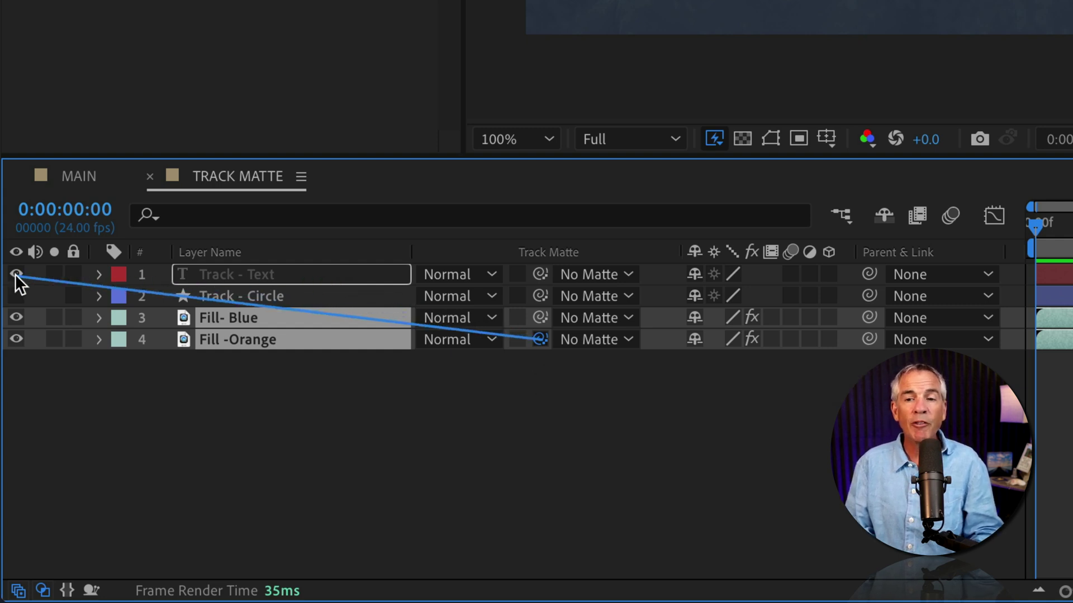
mouse_move(305, 275)
mouse_down()
mouse_move(21, 273)
mouse_move(32, 282)
mouse_move(285, 286)
mouse_move(289, 276)
mouse_up()
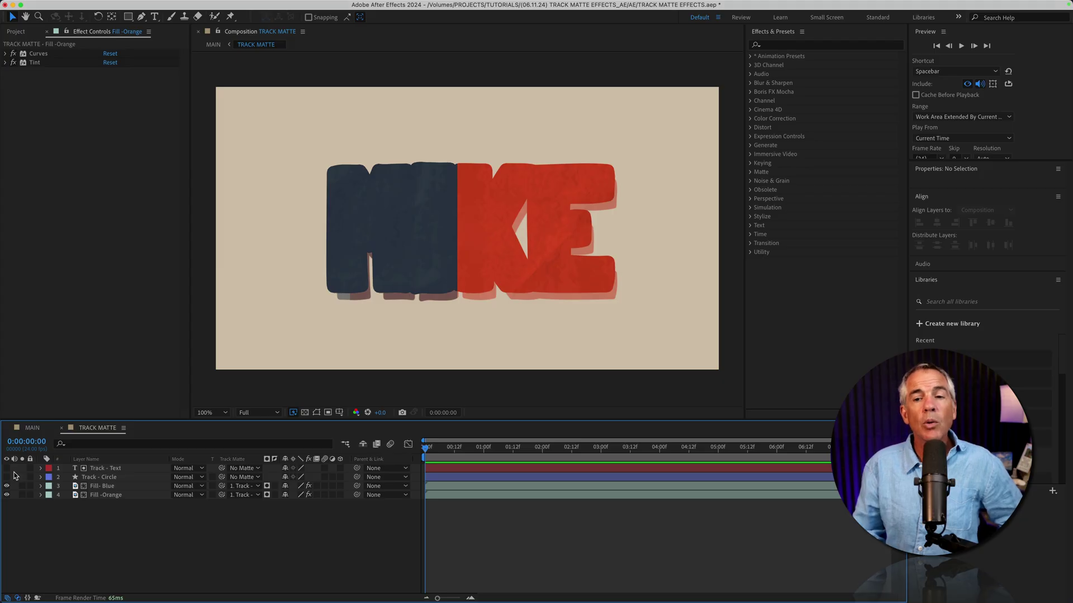
- Compare text visibility, invert then revert the matte, and toggle the transparency grid
click(6, 468)
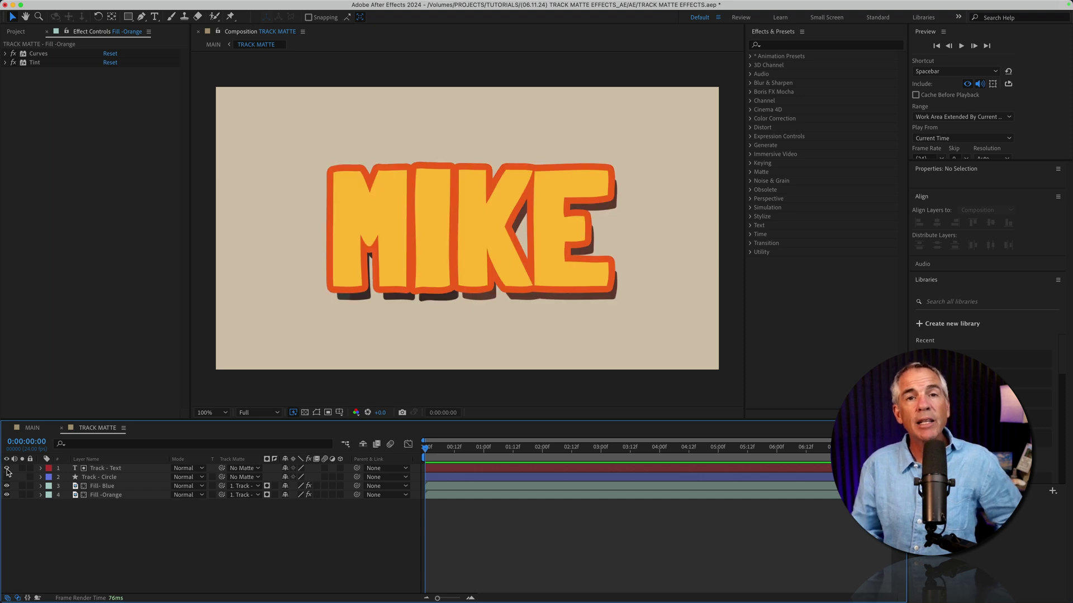
click(6, 468)
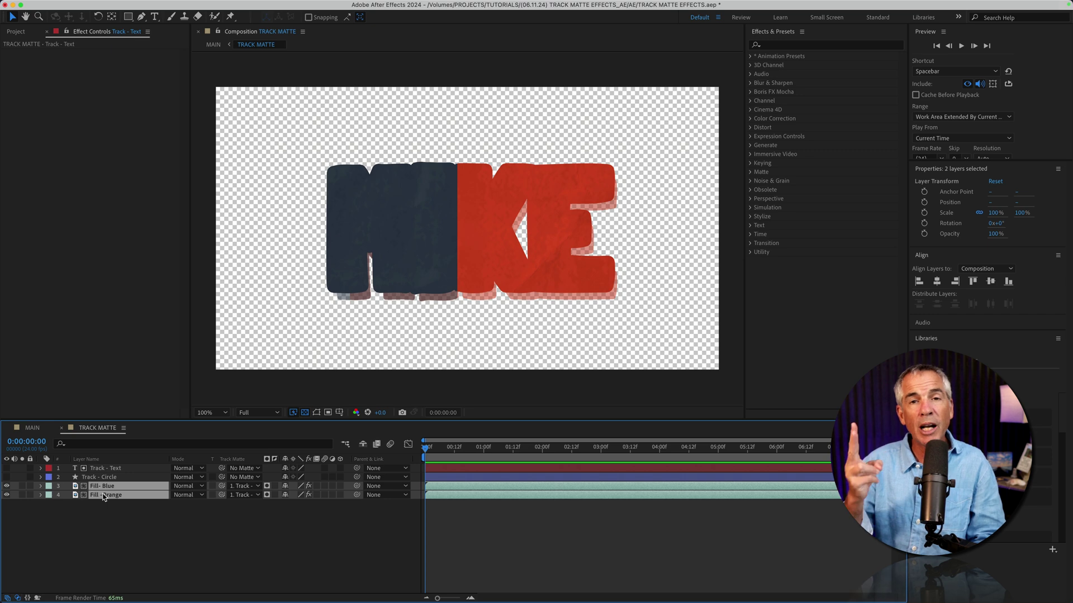
click(274, 487)
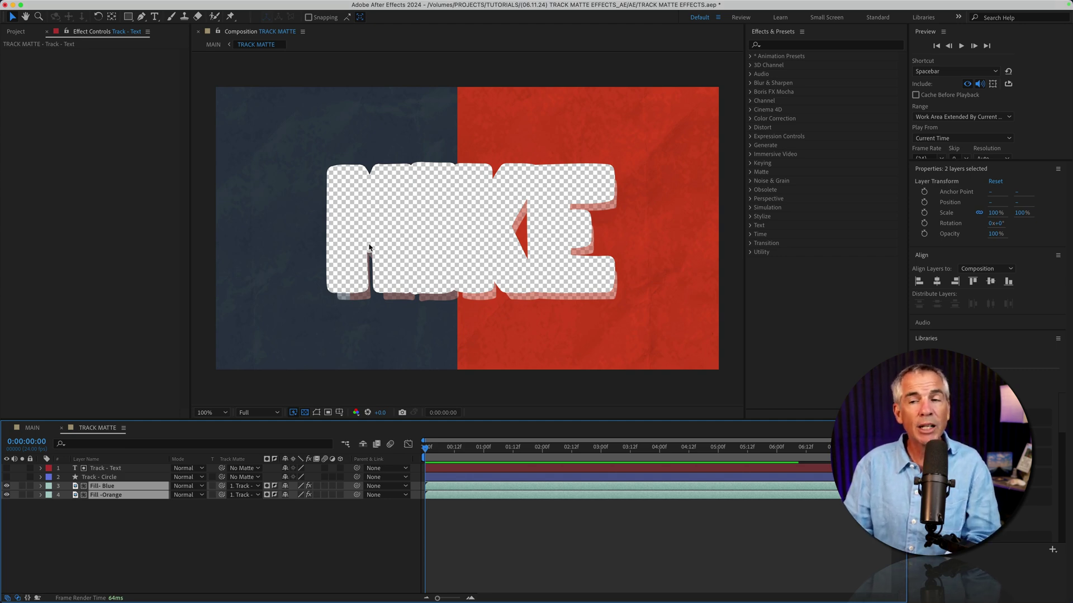
click(274, 486)
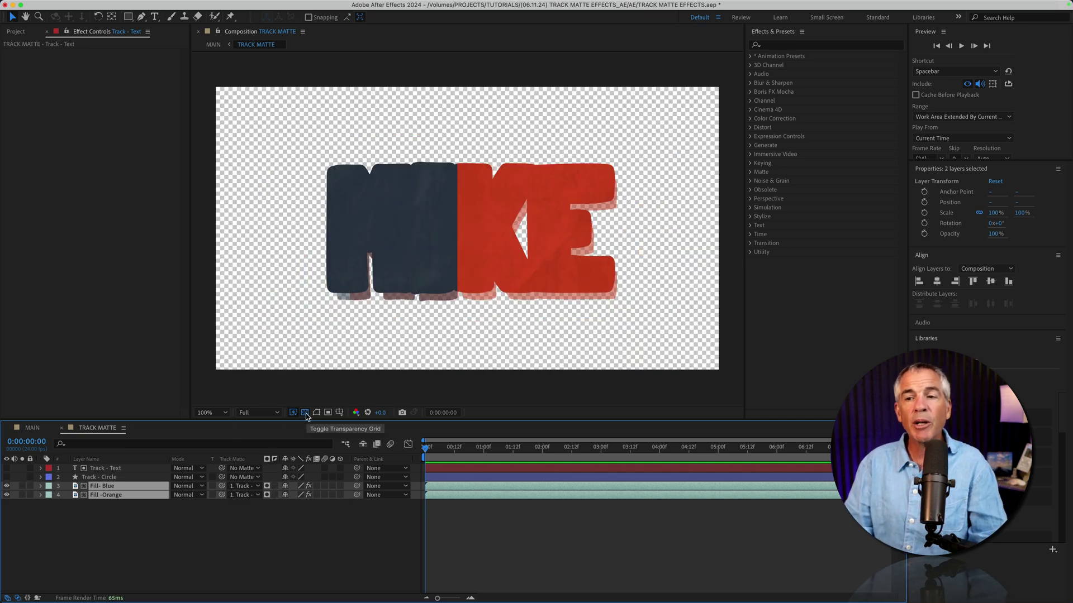
click(305, 414)
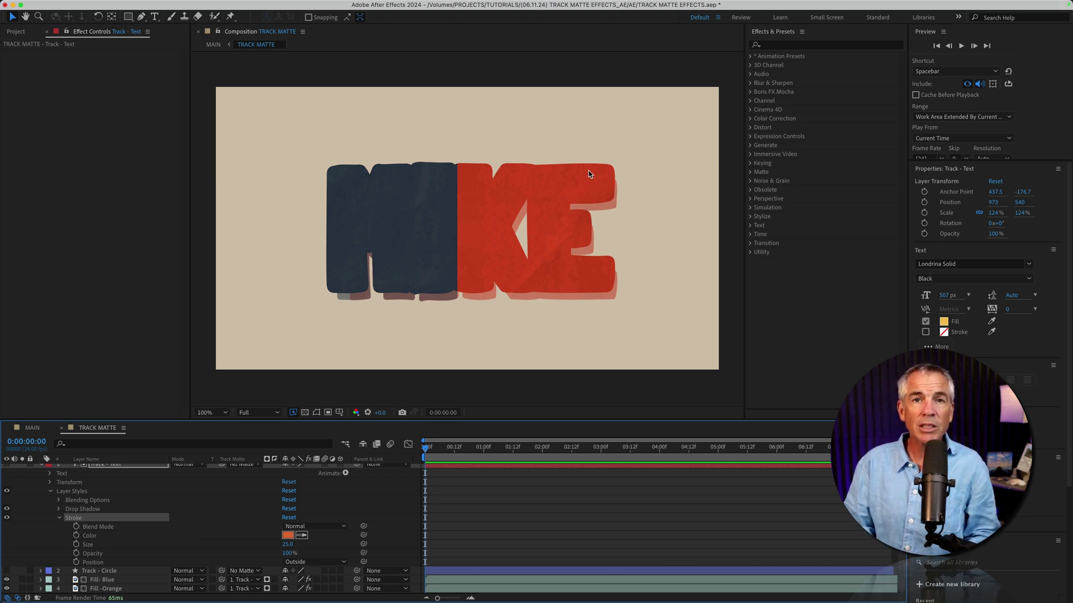
- Preview a white stroke and cancel it, then set Drop Shadow opacity to 100%
click(287, 537)
drag(171, 266, 30, 215)
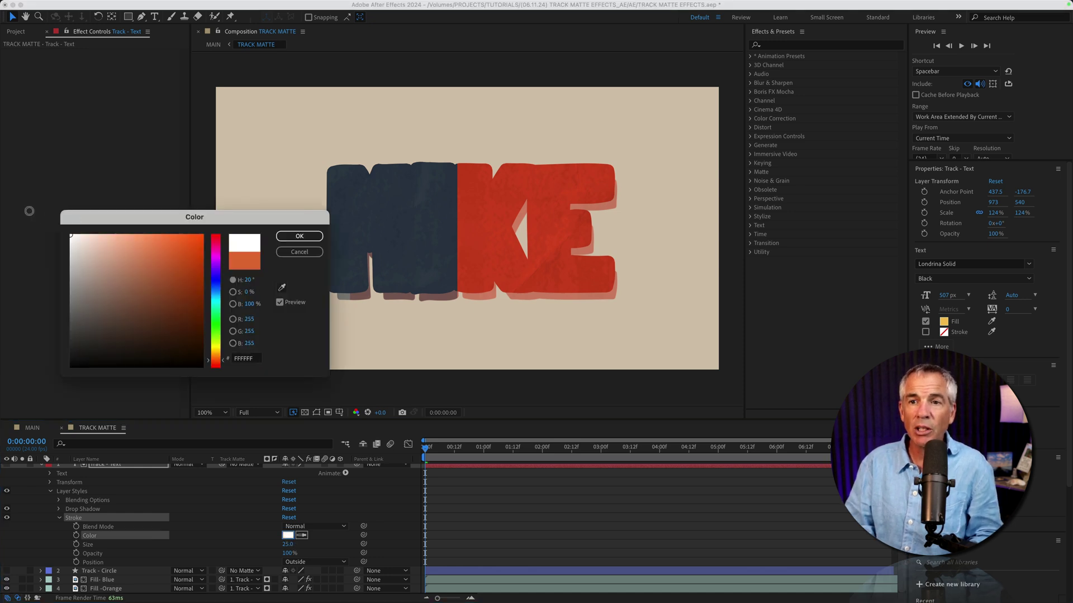
click(300, 251)
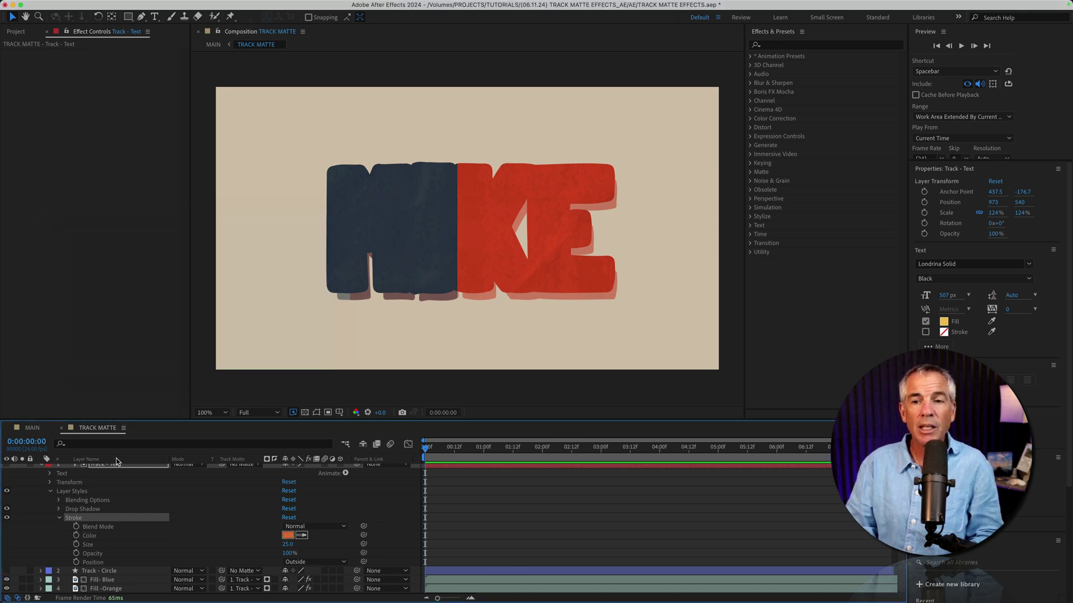
click(59, 509)
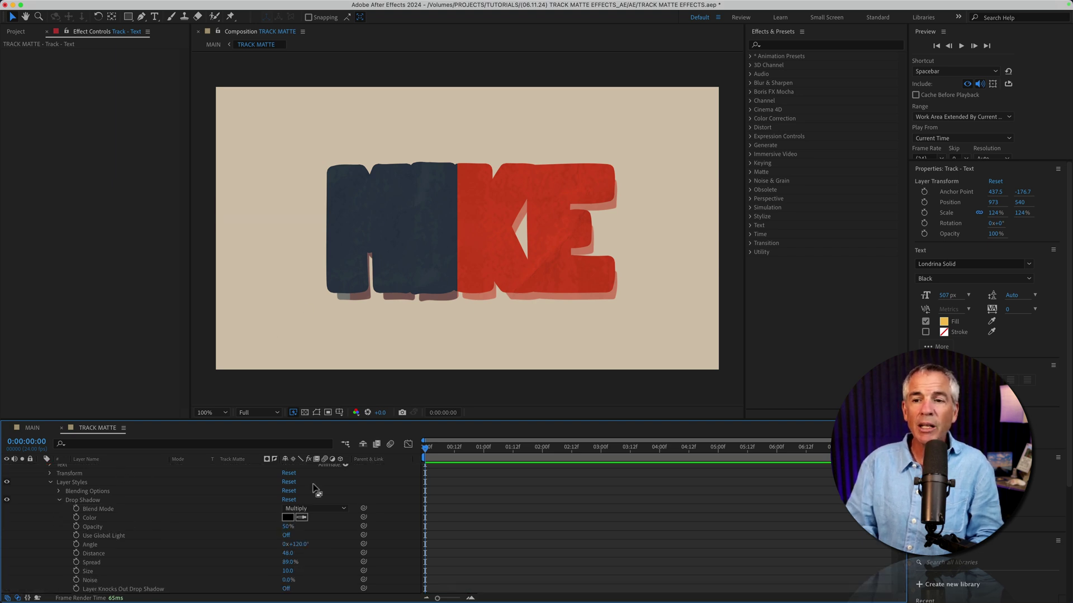
drag(288, 527, 419, 525)
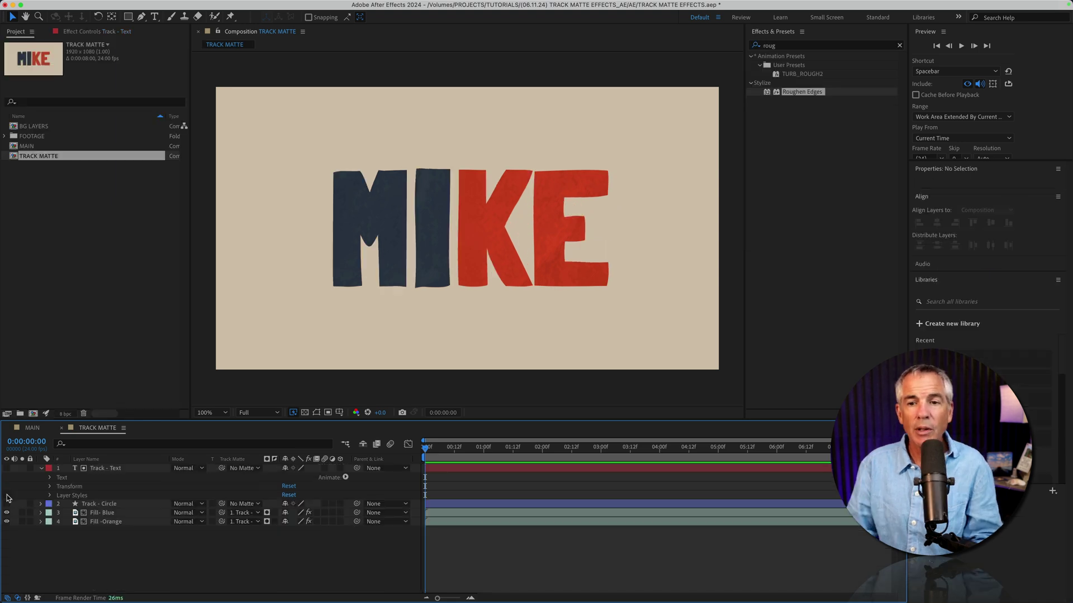
- Toggle and collapse the Track - Text layer's styles, then cancel an accidental new composition
click(8, 495)
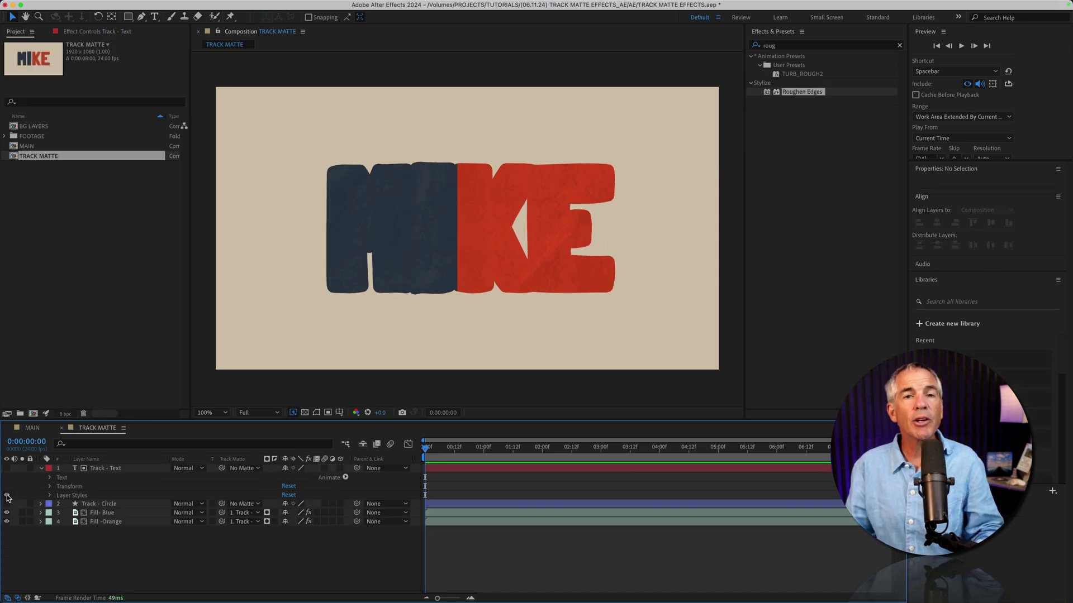
click(159, 443)
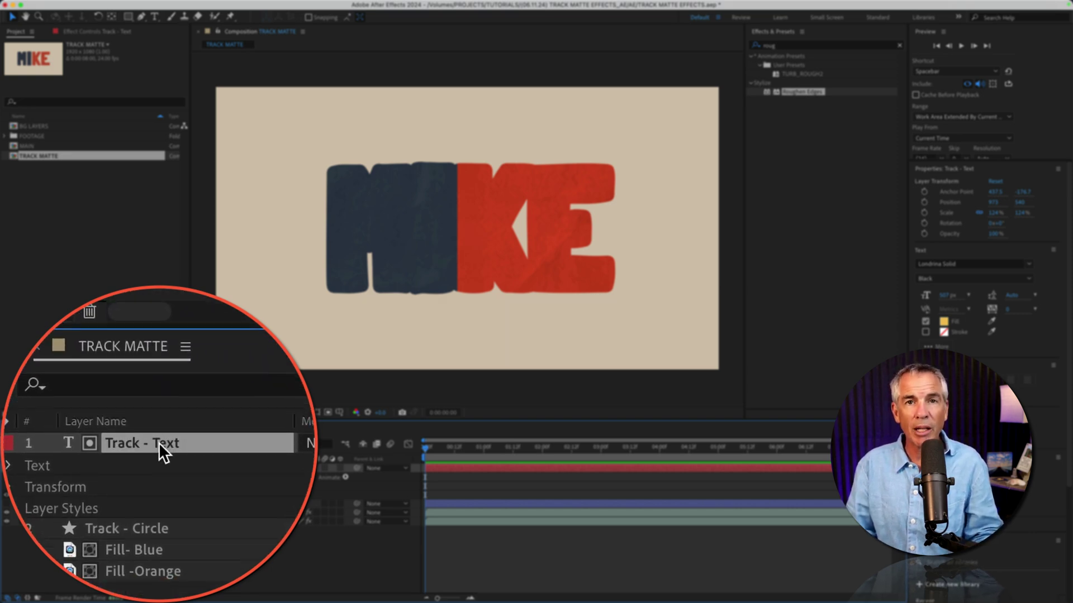
click(15, 442)
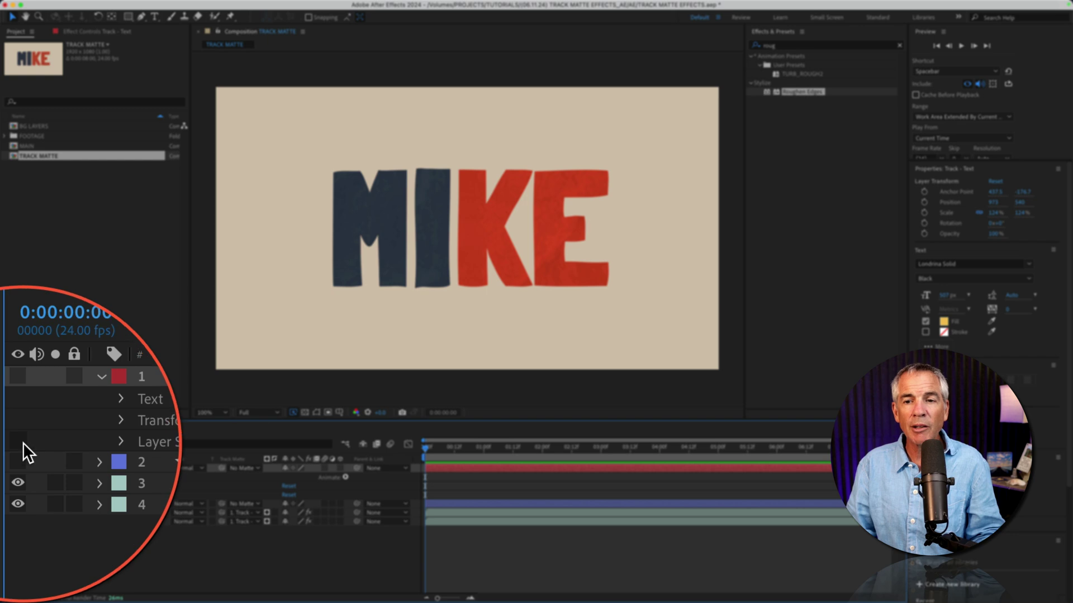
click(103, 443)
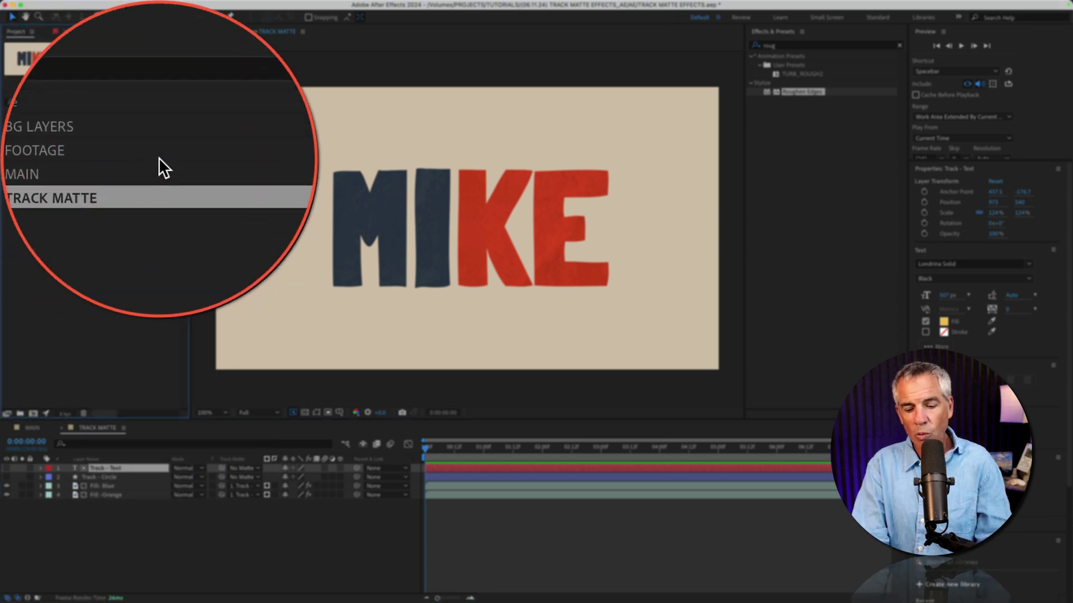
key(super+n)
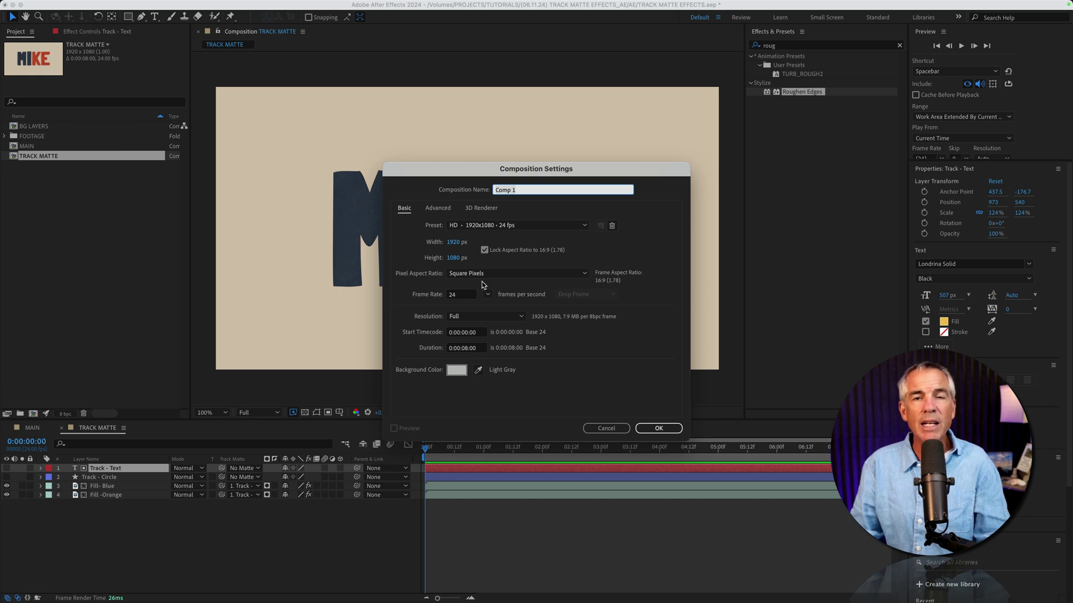
click(610, 428)
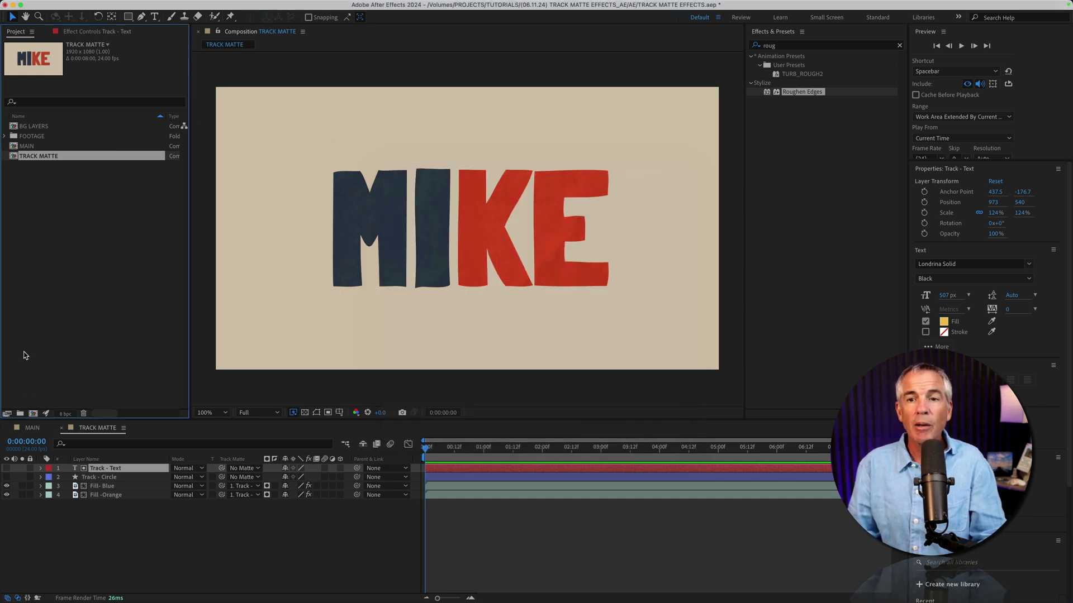
- Drag the TRACK MATTE comp from the Project panel into MAIN above BG LAYERS
click(31, 428)
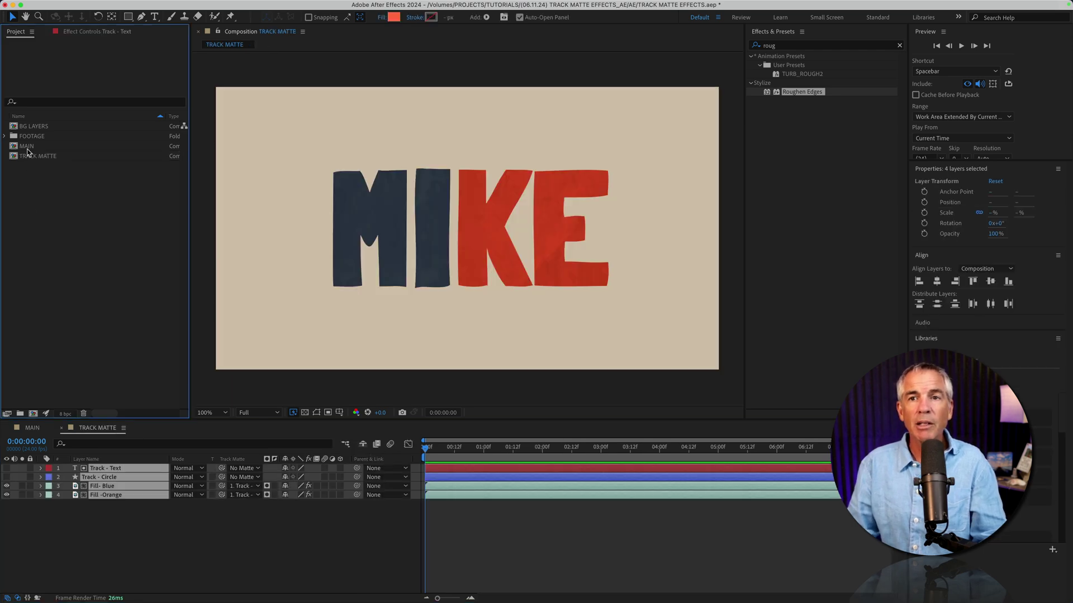
click(34, 156)
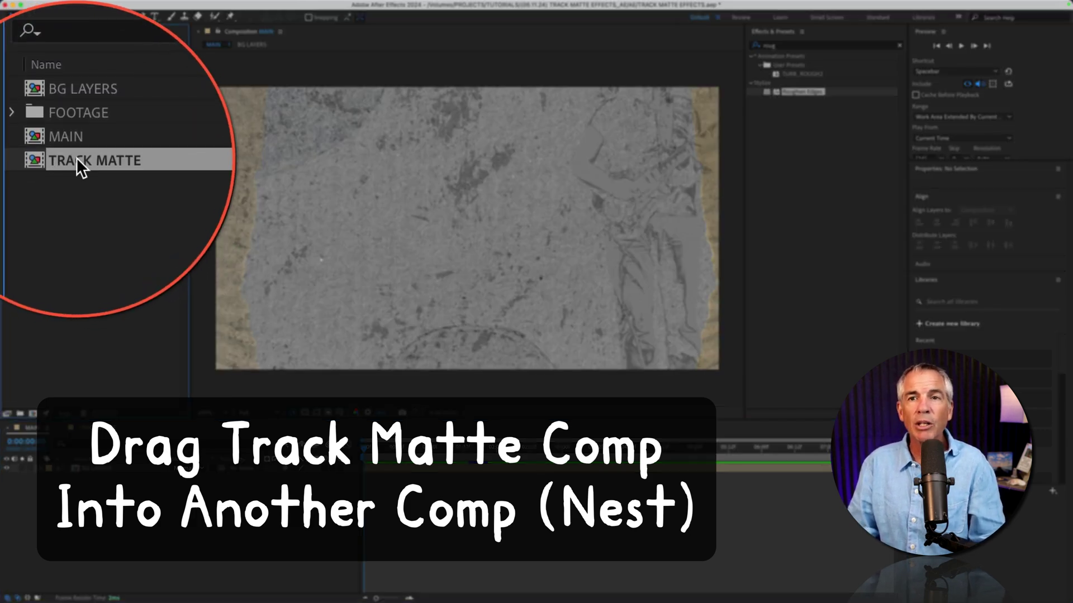
drag(76, 161, 427, 223)
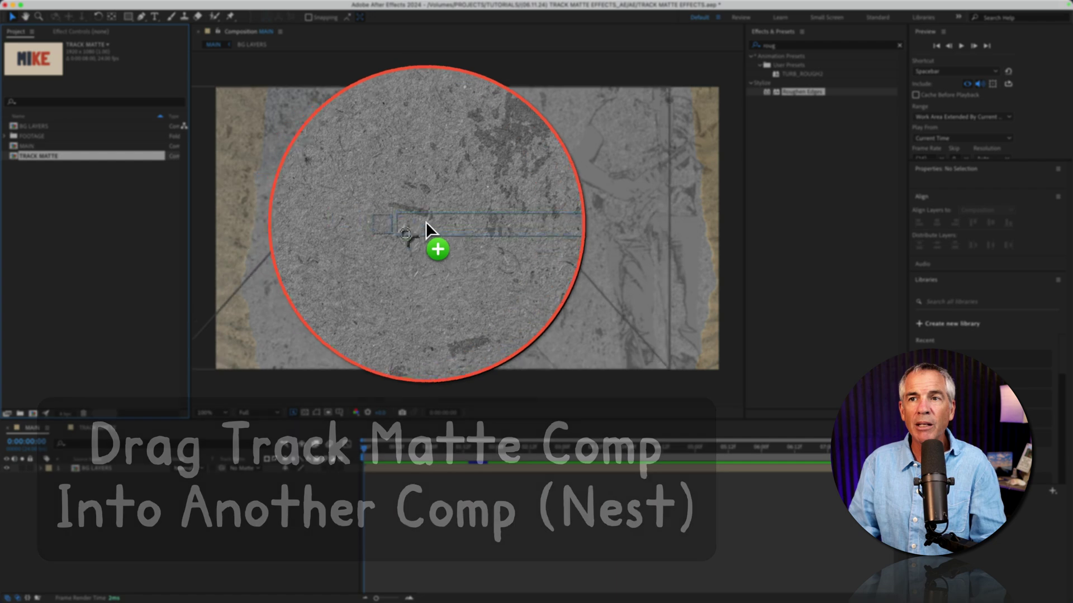
drag(425, 222, 469, 227)
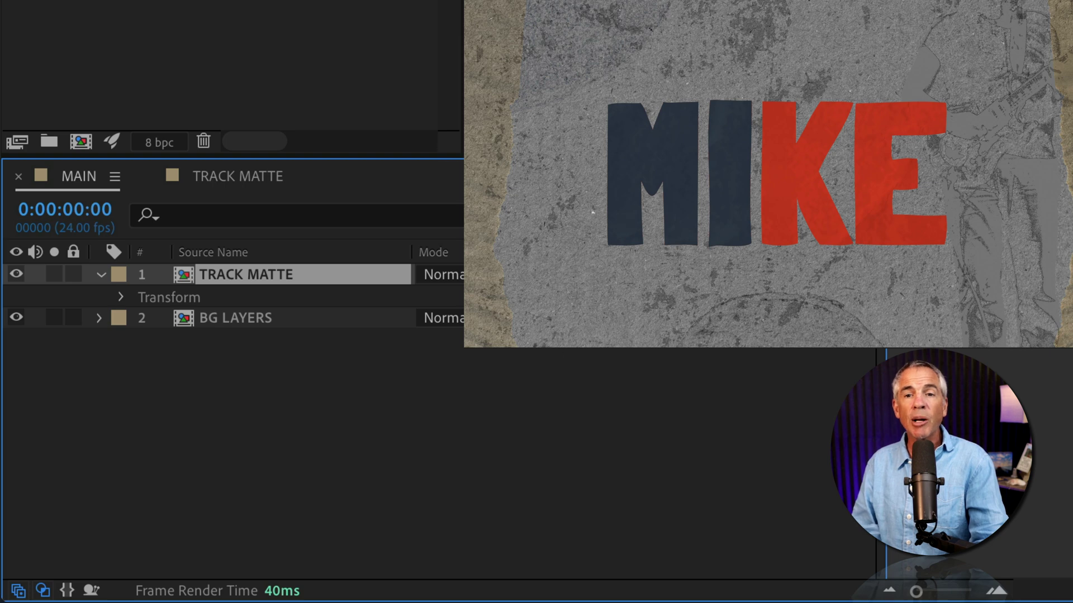
- In TRACK MATTE, enable the text layer's Layer Styles and copy them
click(260, 175)
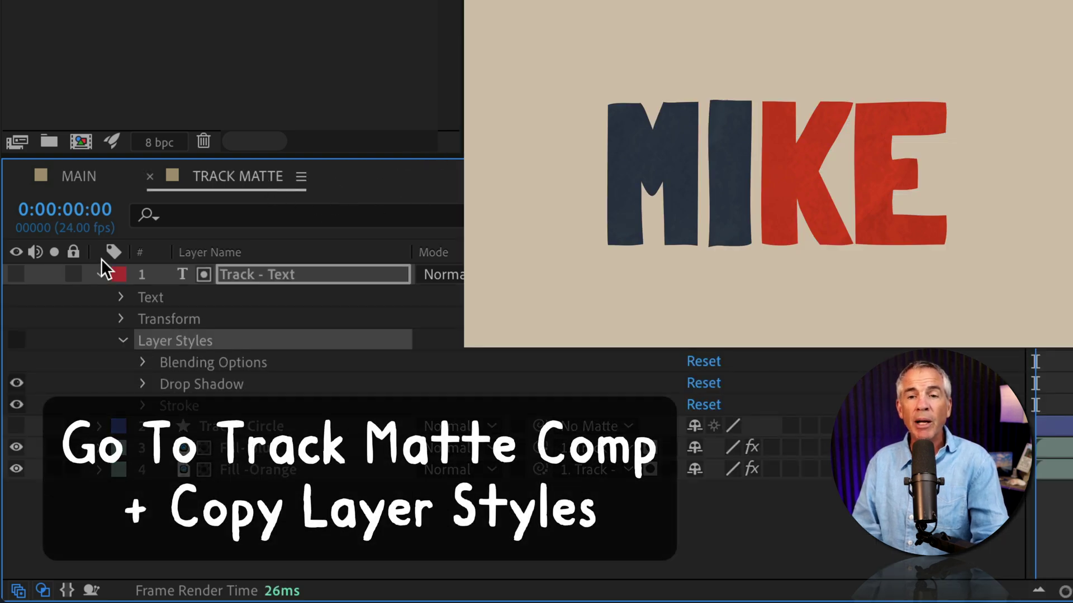
click(16, 288)
click(16, 341)
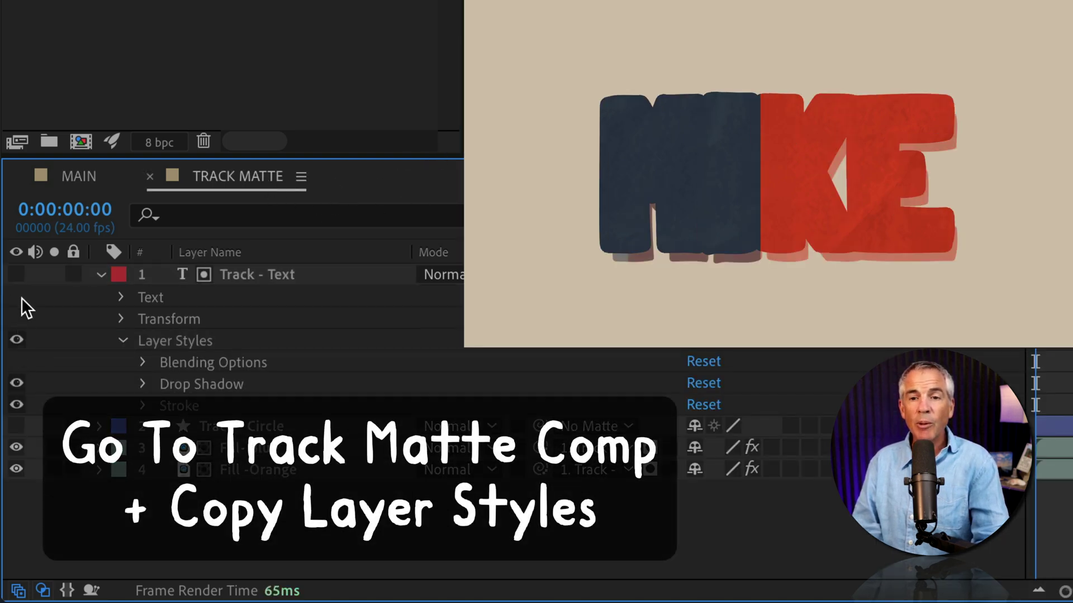
click(16, 275)
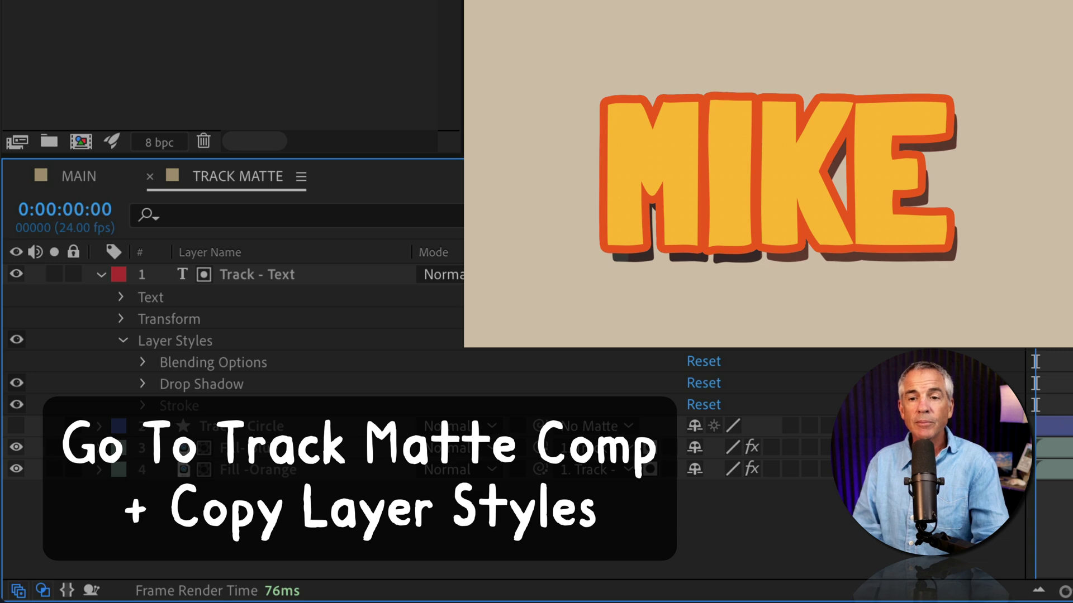
click(193, 342)
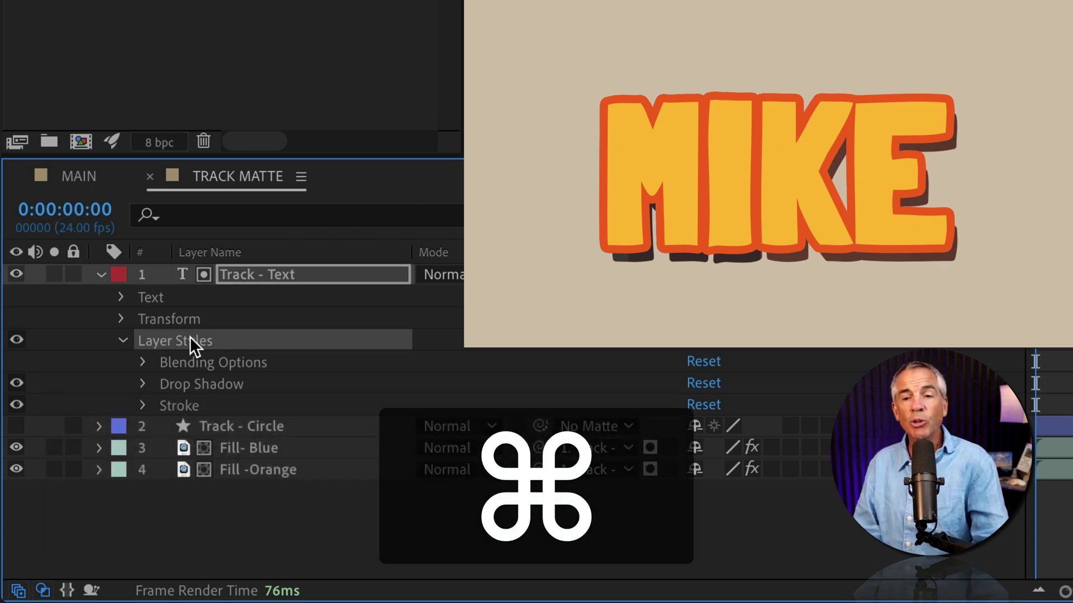
key(super+c)
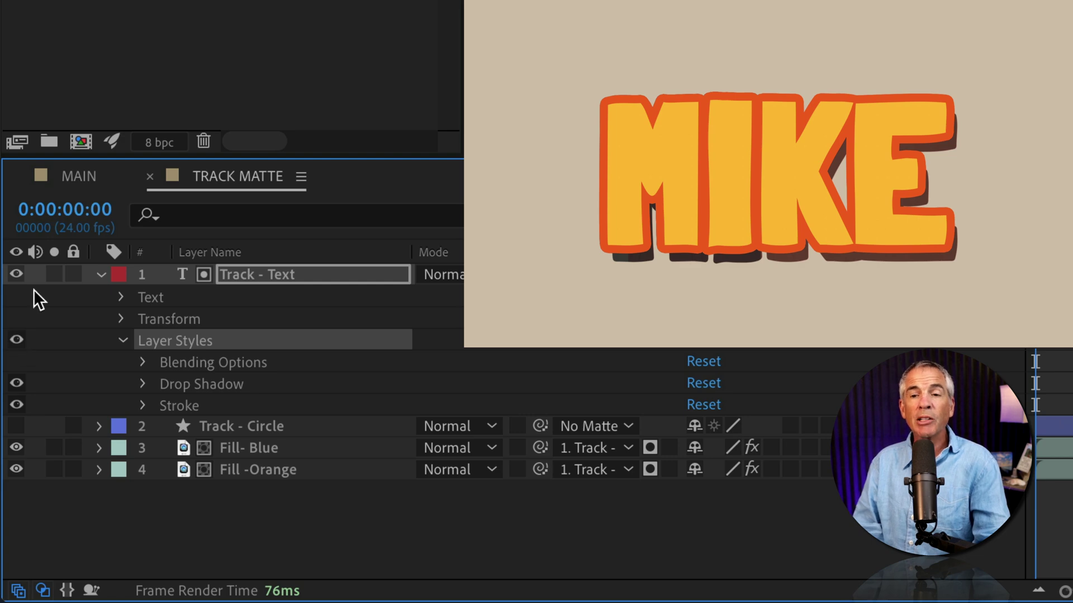
- Turn the text layer's styles back off in TRACK MATTE and return to MAIN
click(56, 177)
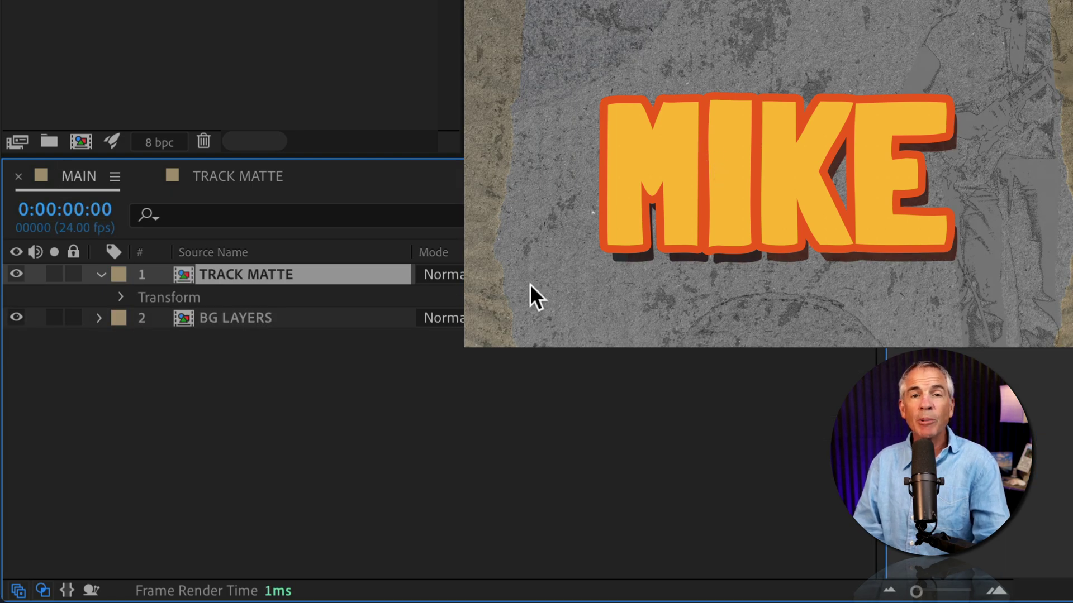
click(245, 174)
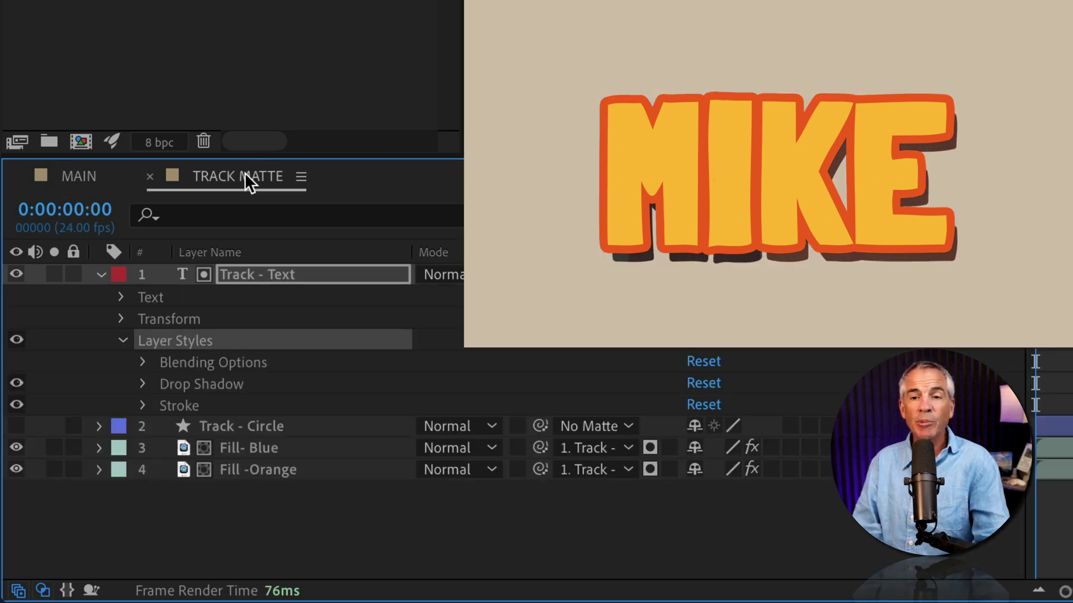
click(16, 274)
click(73, 178)
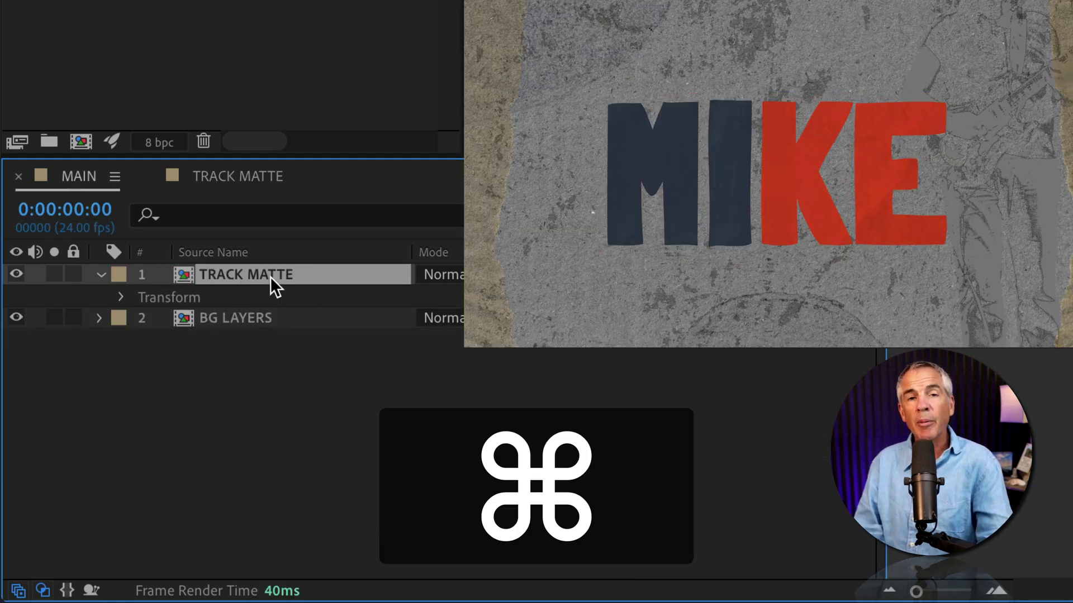
- Paste the styles onto the TRACK MATTE layer and set the Stroke color to BAABA3
key(super+v)
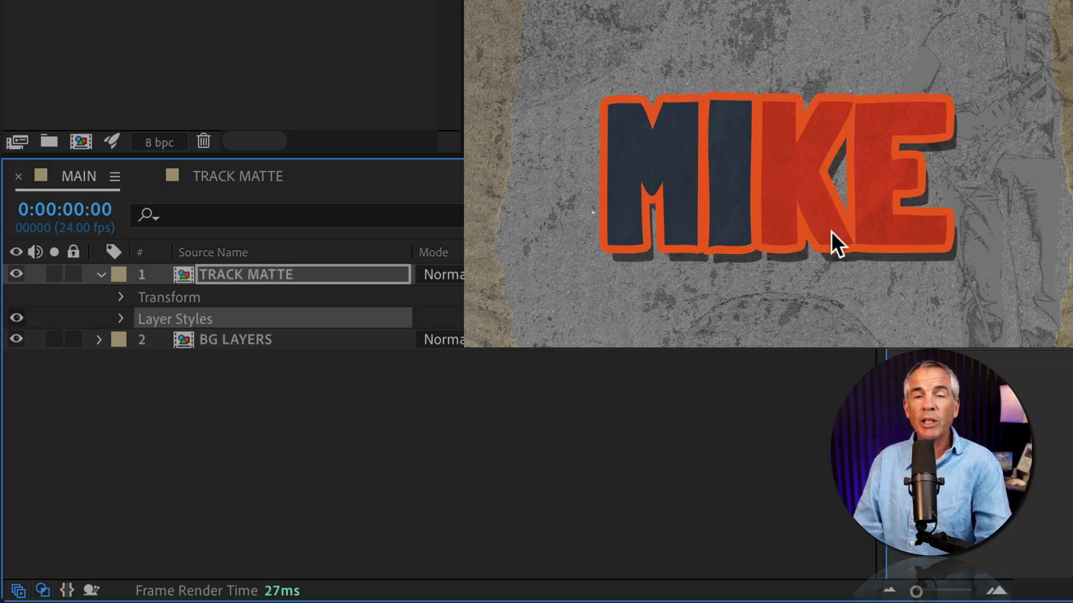
click(51, 486)
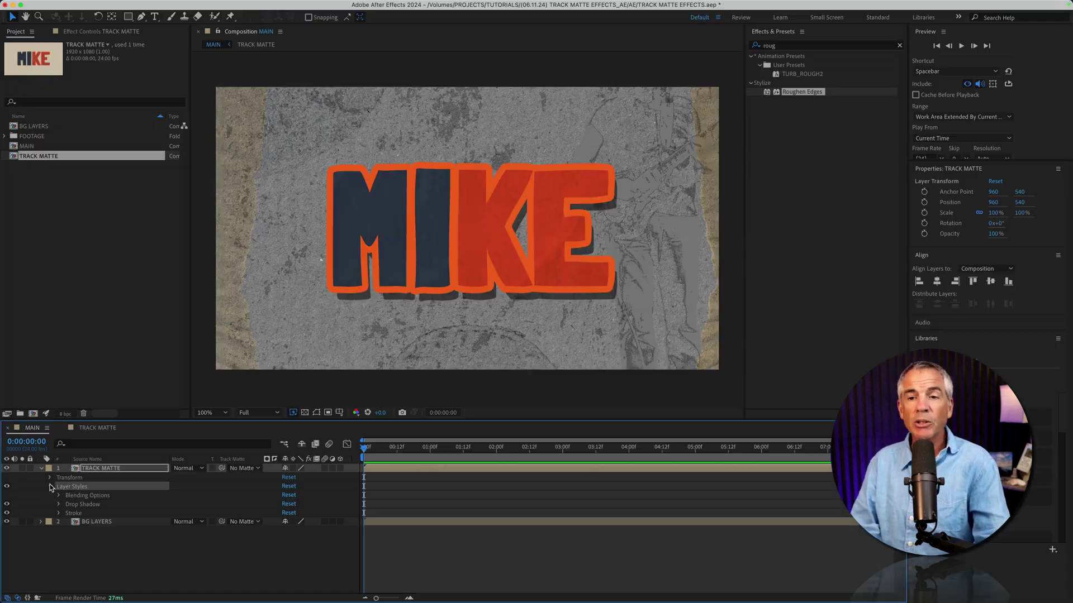
click(58, 513)
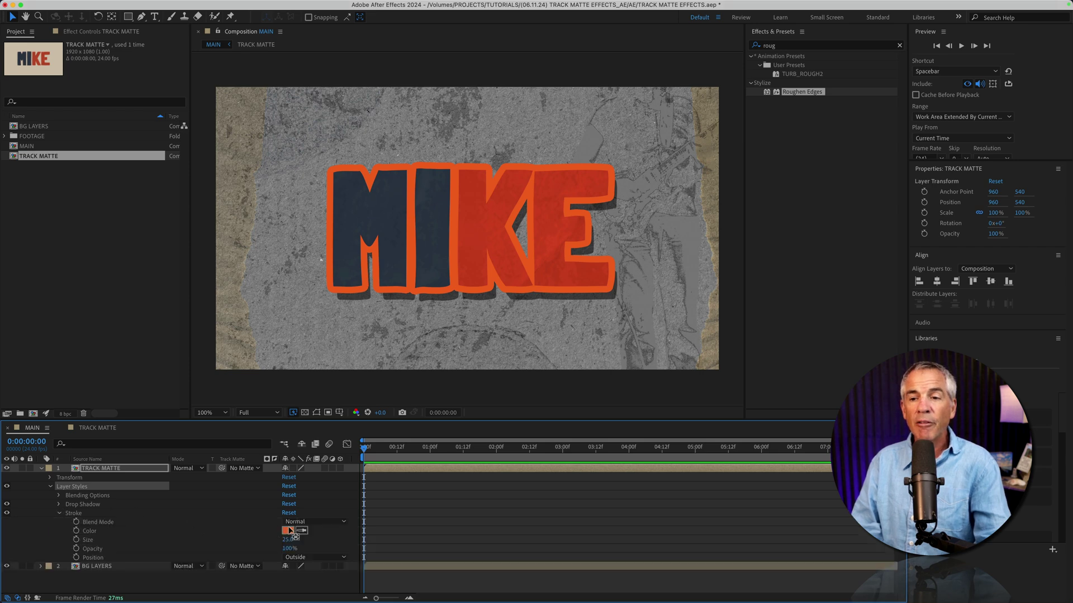
click(288, 531)
drag(126, 299, 86, 270)
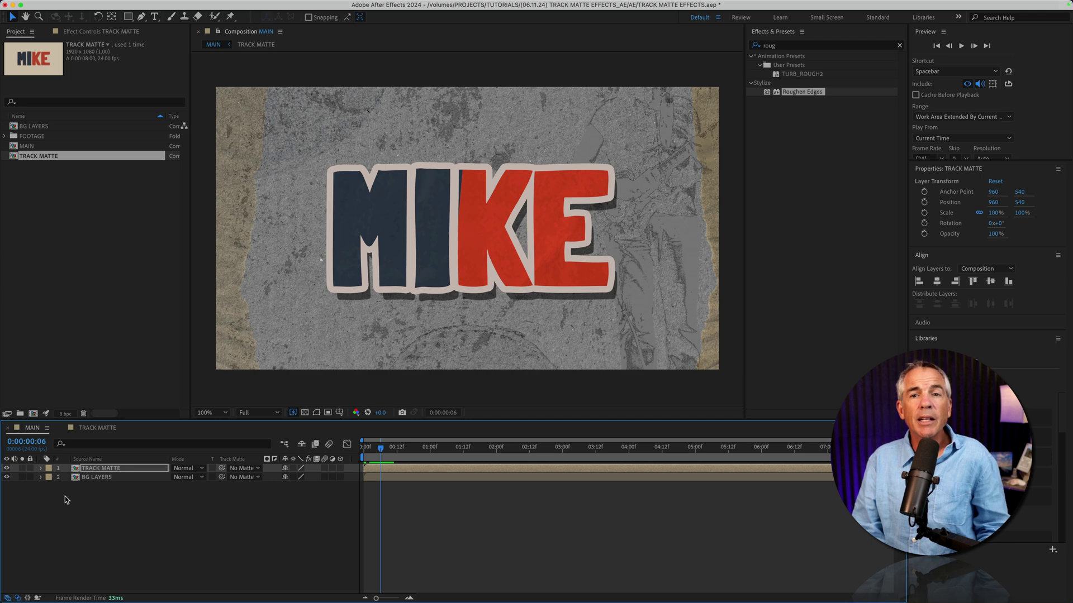
- In TRACK MATTE, show Track - Circle and set both fills' Track Matte to 2. Track - Circle
click(97, 429)
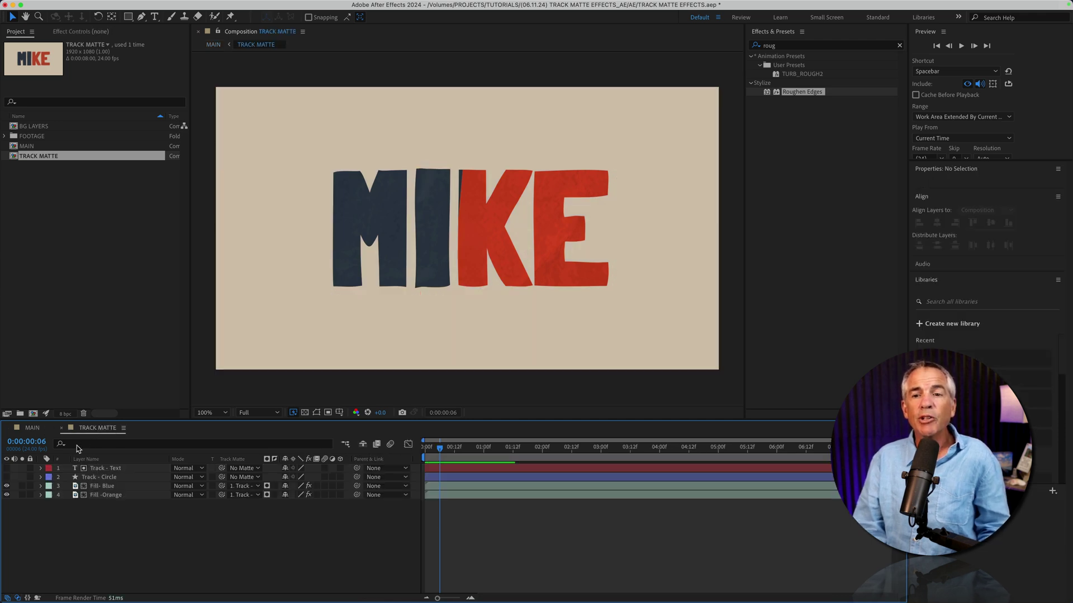
click(7, 477)
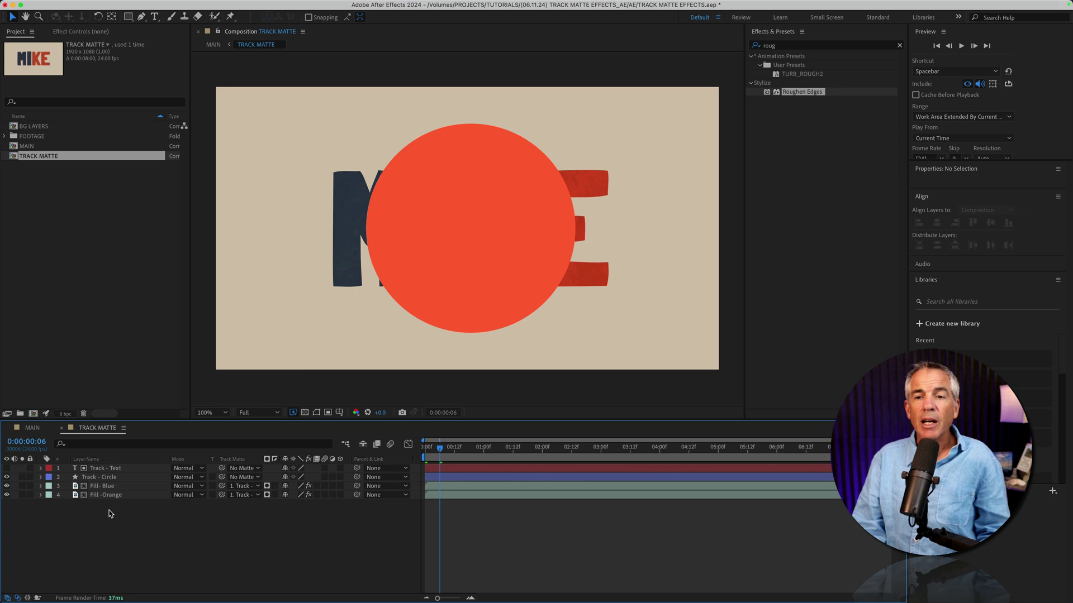
drag(109, 514, 105, 486)
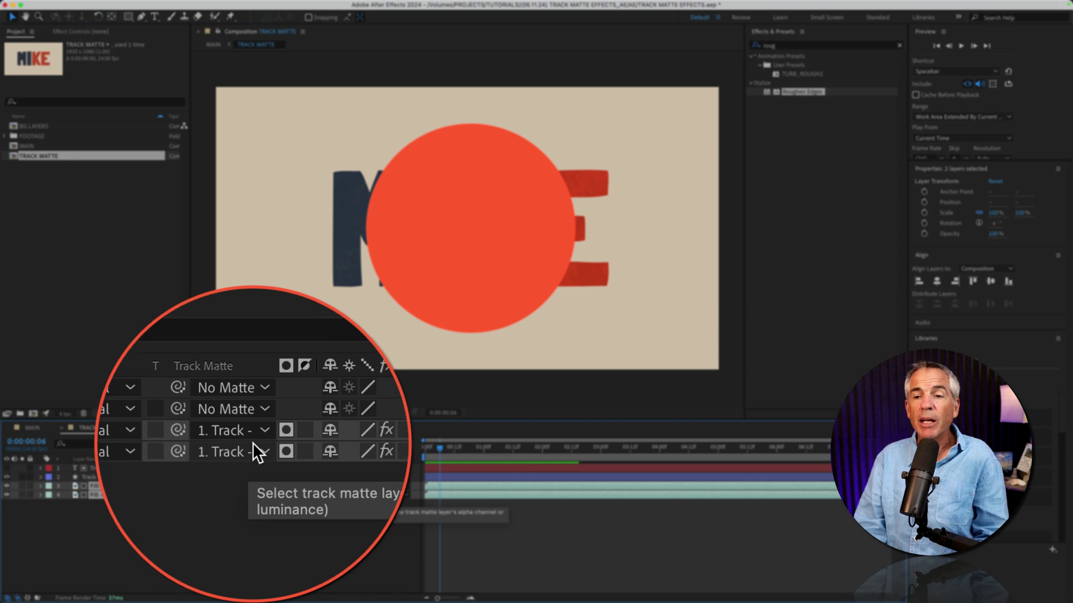
click(254, 444)
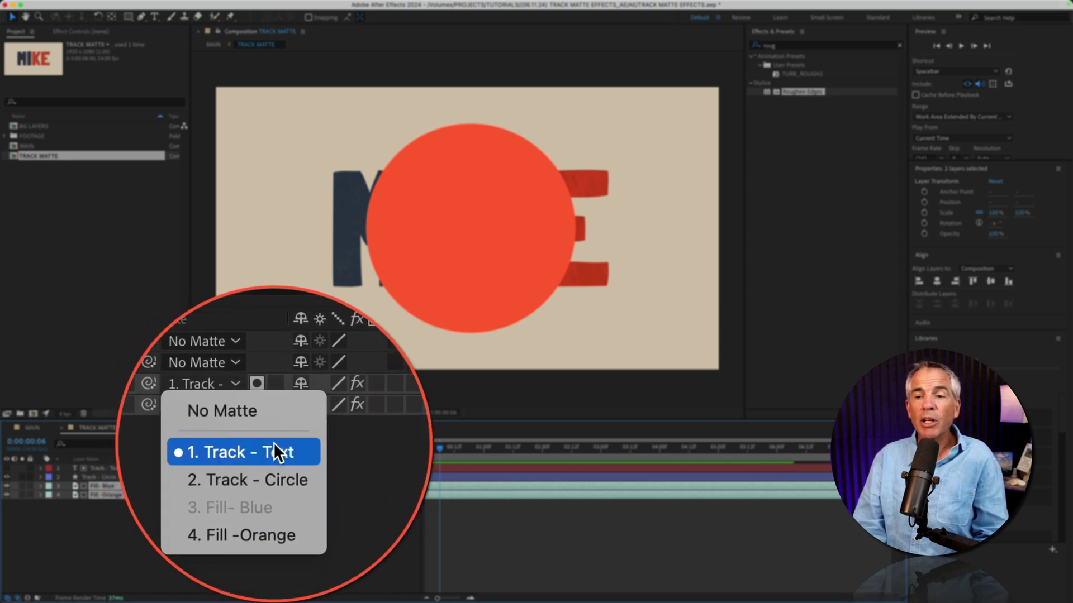
click(290, 529)
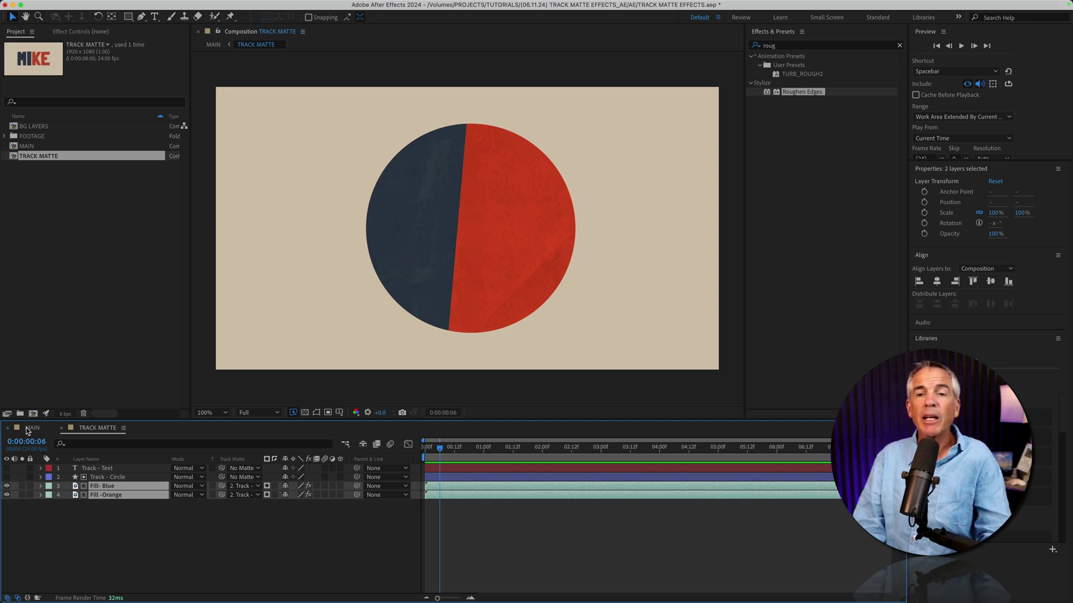
- Preview MAIN full-screen, showing the outlined, shadowed blue-and-red circle over the textured background
click(31, 429)
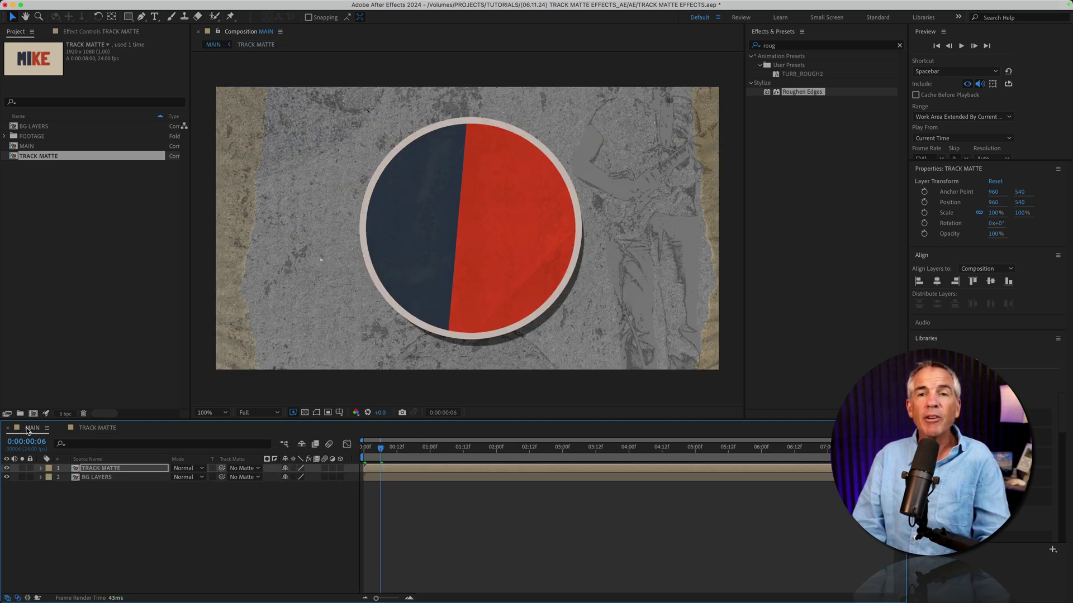
key(grave)
key(space)
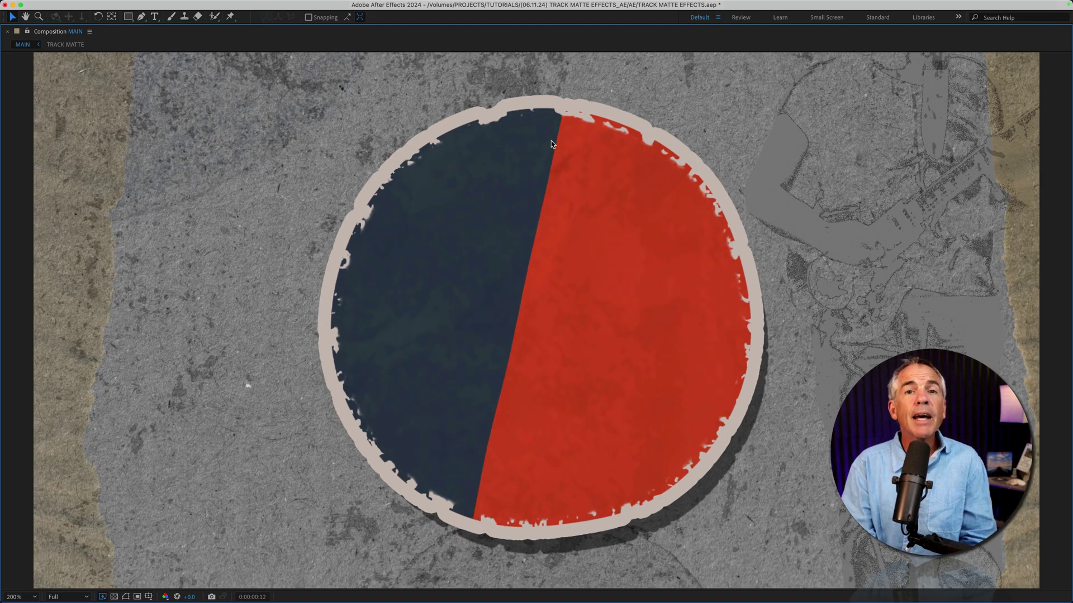